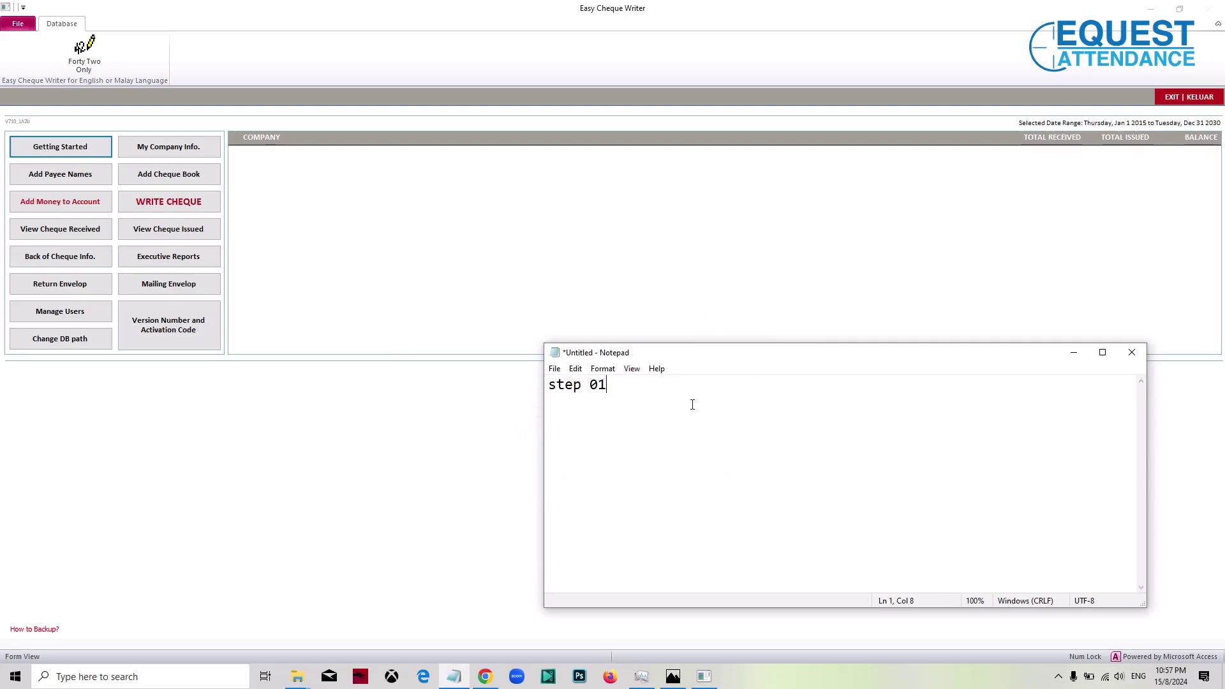
# Step: Extend the first Notepad line so it reads 'step 01 - My Company Info'
pyautogui.moveTo(696, 358); pyautogui.dragTo(632, 210)
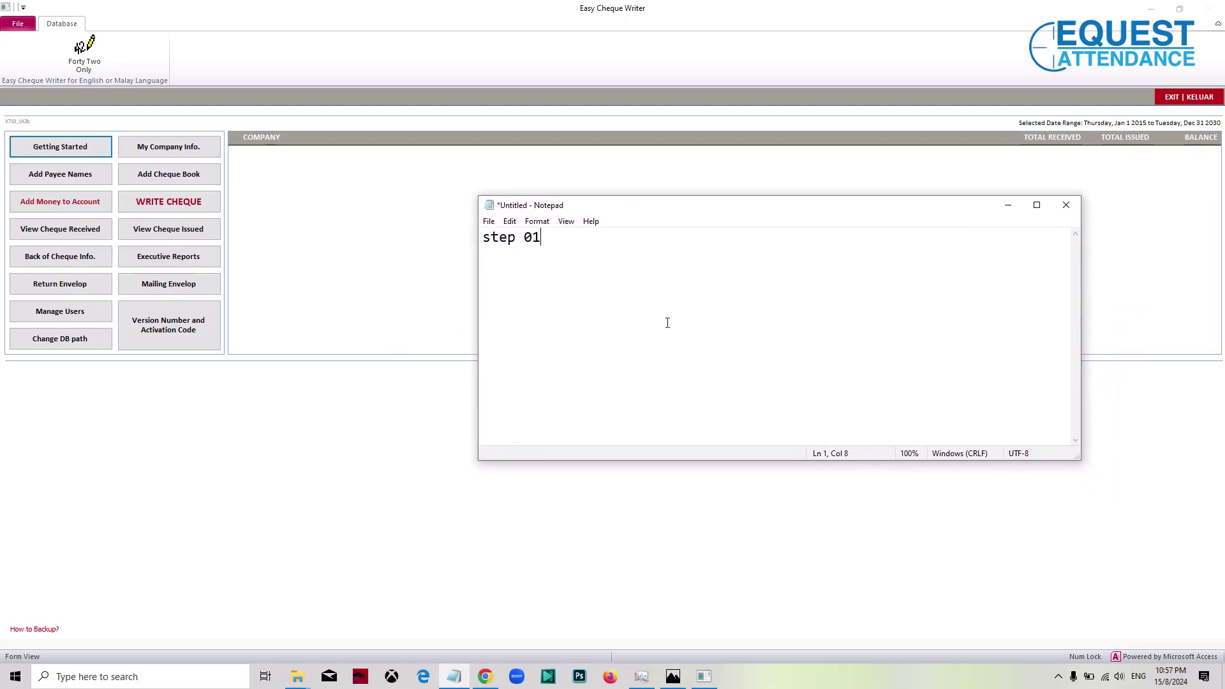
pyautogui.write('- My Company Info')
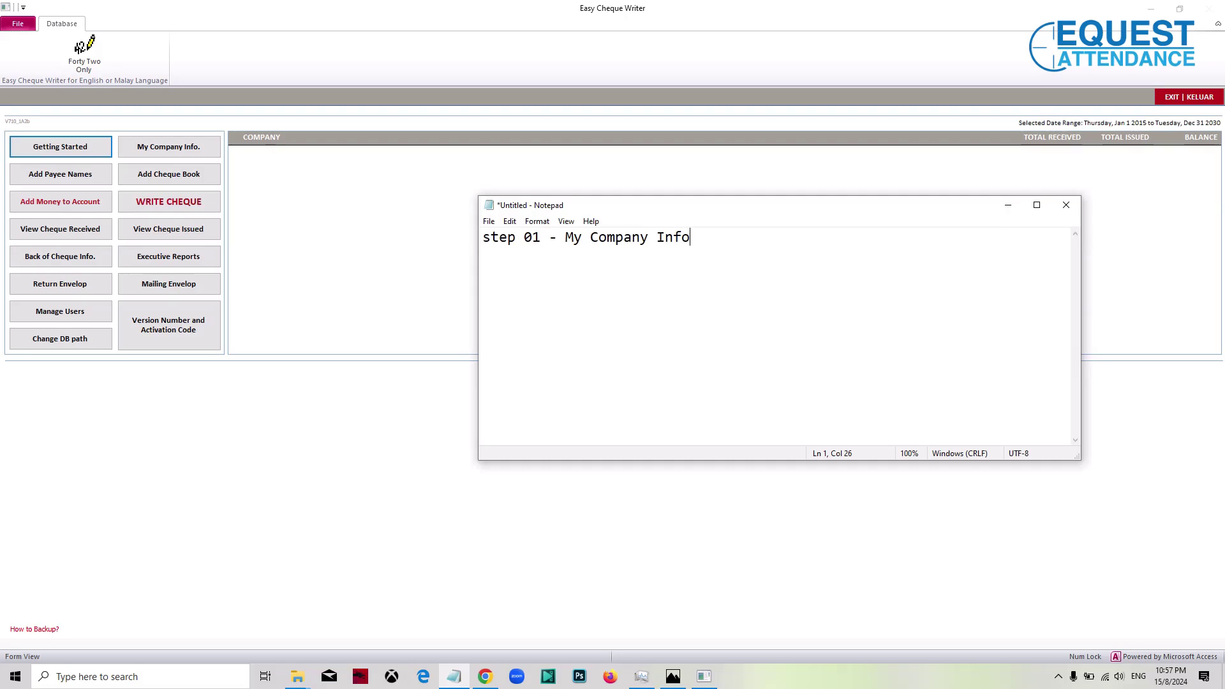
pyautogui.click(205, 146)
# Step: Enter the company name Equest Attendance with its Klang address lines, district and postcode
pyautogui.write('E')
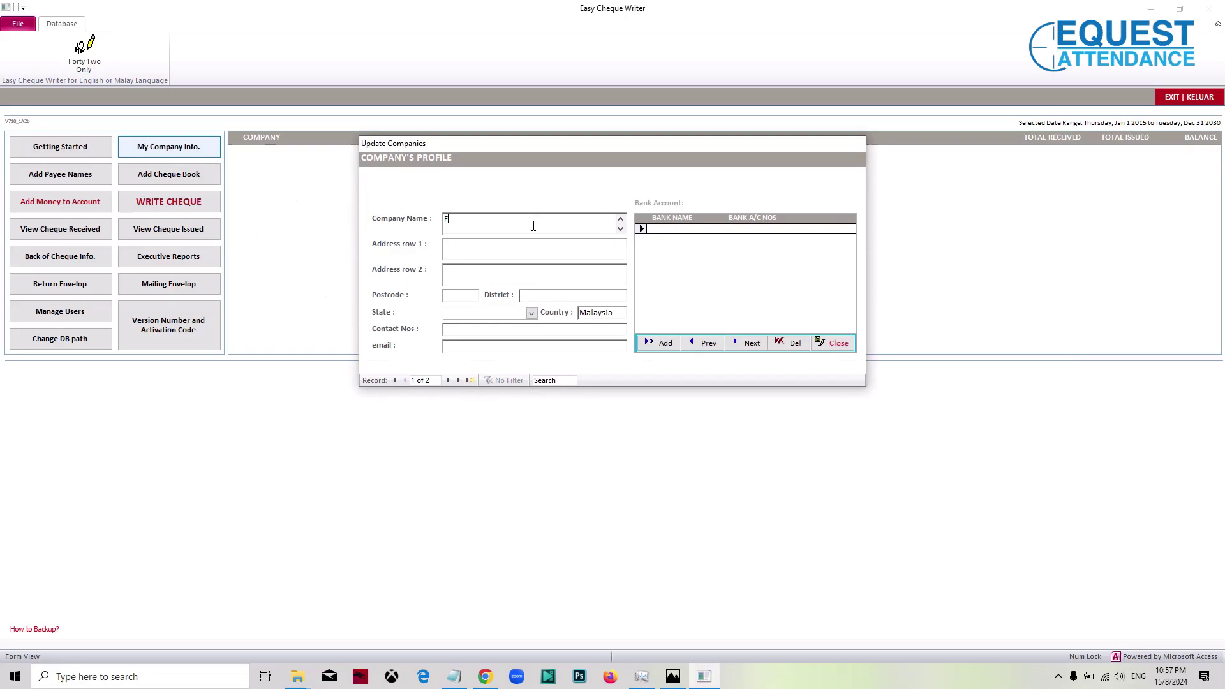
pyautogui.write('quest Attendance')
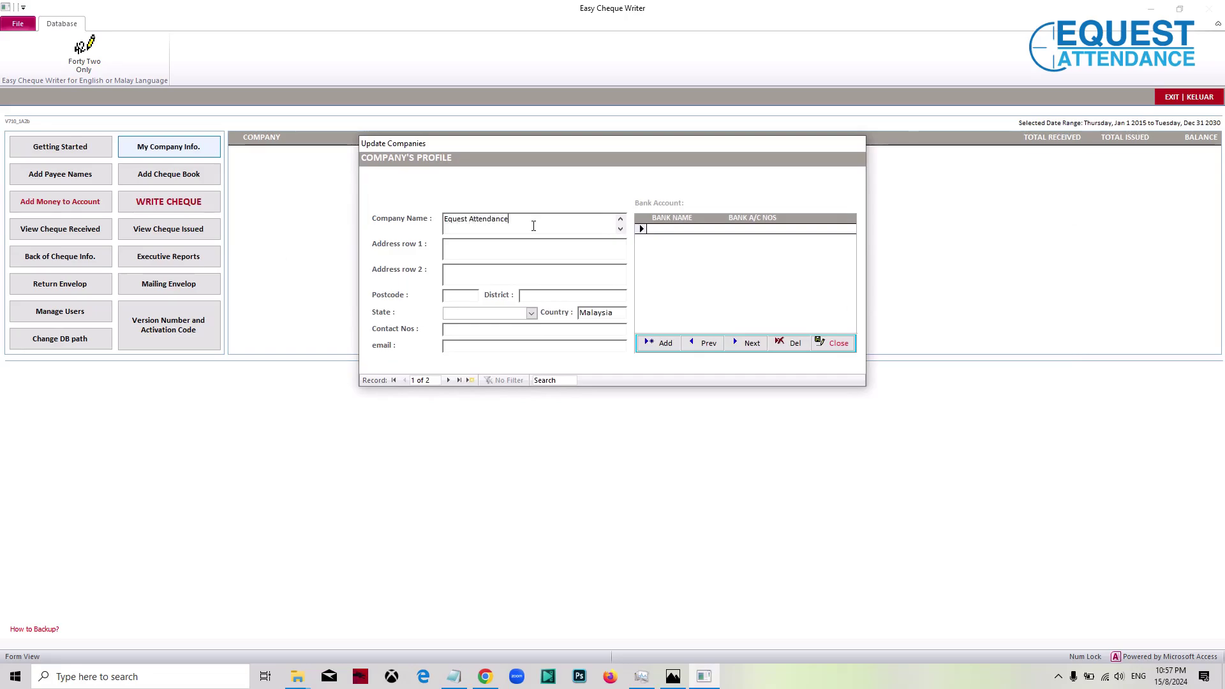
pyautogui.click(529, 245)
pyautogui.write('Klang')
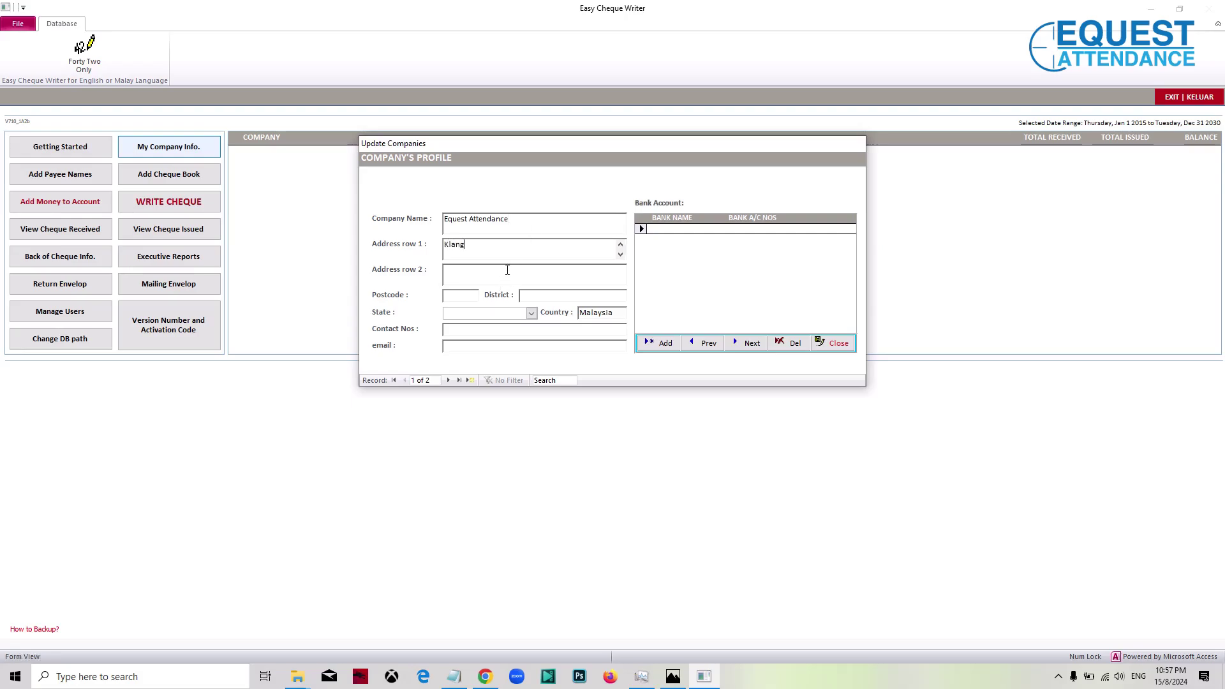
pyautogui.click(508, 270)
pyautogui.write('Klang')
pyautogui.click(528, 295)
pyautogui.write('Klang')
pyautogui.click(463, 294)
pyautogui.write('41200')
# Step: Set the state to Selangor and fill in the company's contact number and e-mail address
pyautogui.click(531, 313)
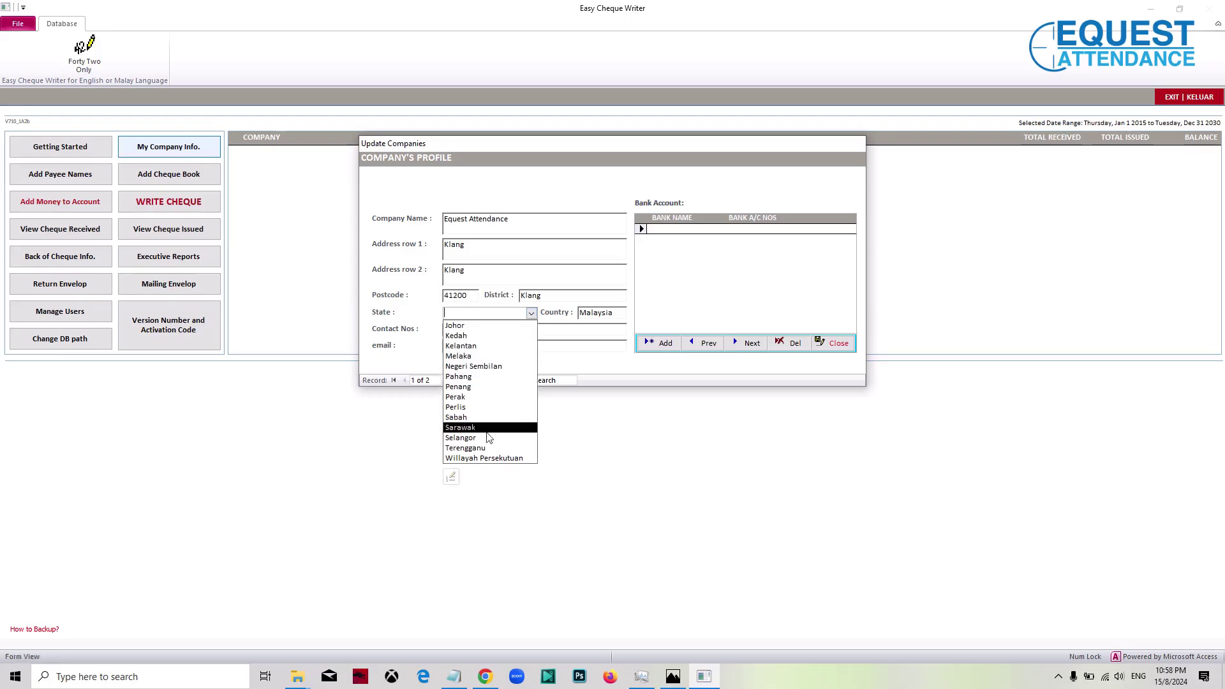
pyautogui.click(460, 438)
pyautogui.click(465, 330)
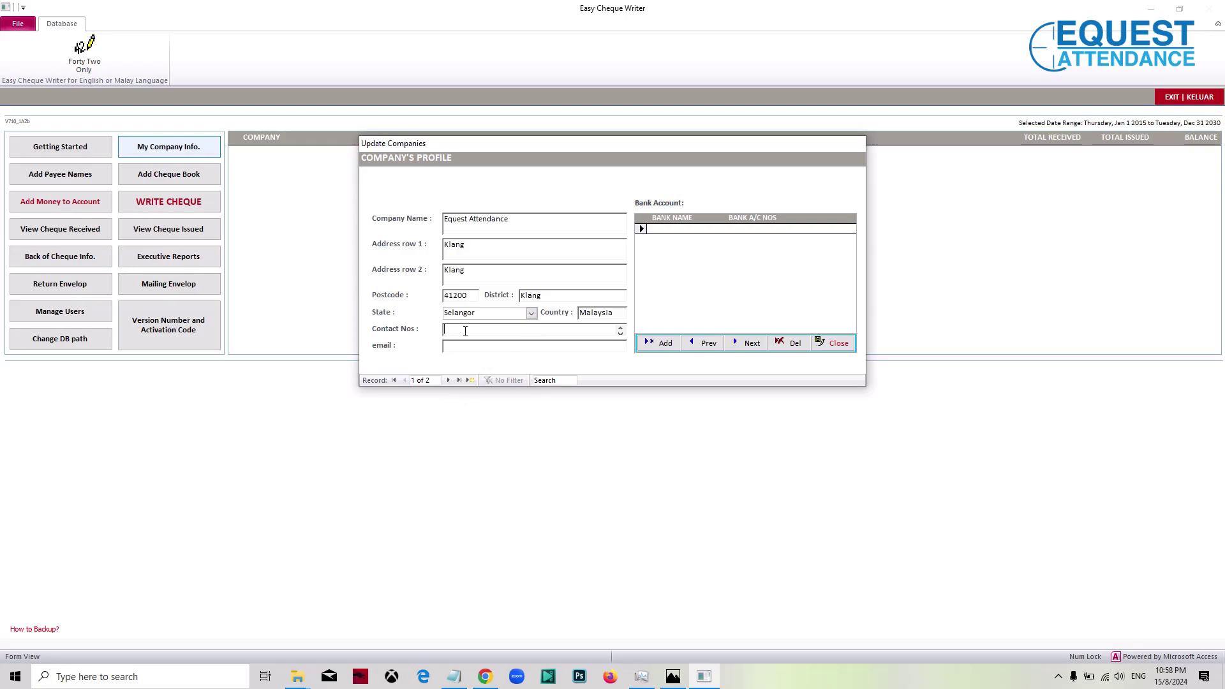
pyautogui.write('03333')
pyautogui.click(470, 348)
# Step: Add an MBB bank row with the company's account number, then close the profile
pyautogui.click(671, 229)
pyautogui.write('Maybank')
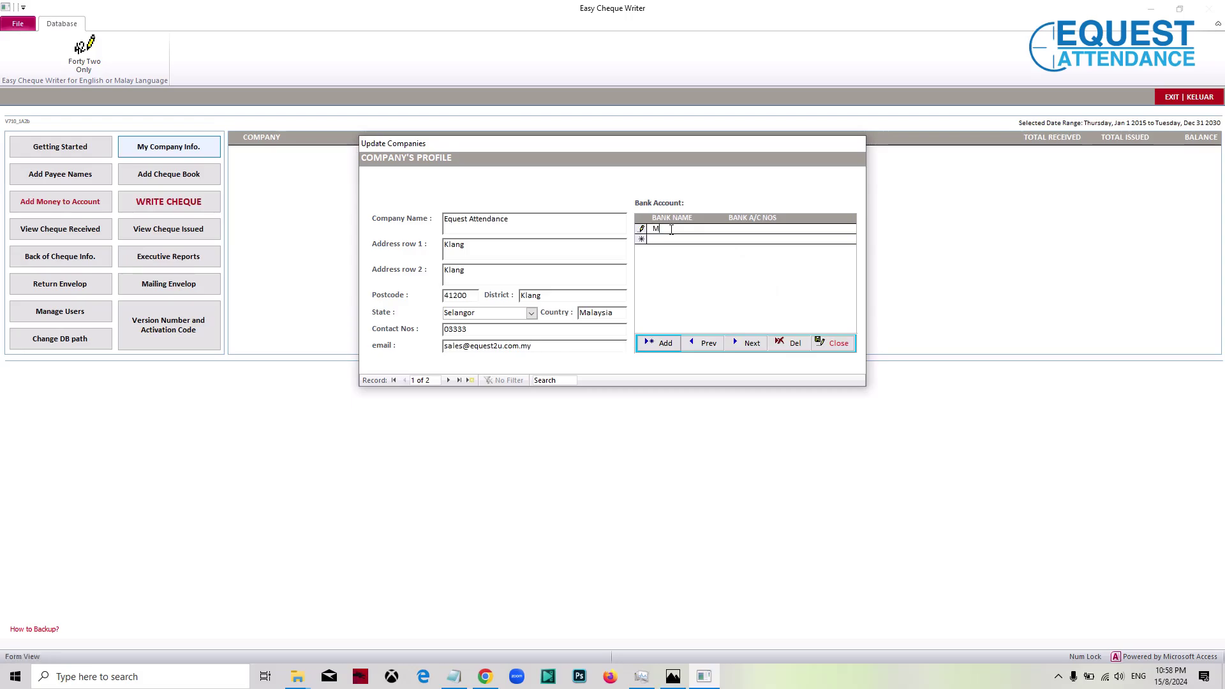
pyautogui.press('BackSpace')
pyautogui.press('BackSpace')
pyautogui.press('BackSpace')
pyautogui.press('BackSpace')
pyautogui.press('BackSpace')
pyautogui.press('BackSpace')
pyautogui.write('BB')
pyautogui.click(753, 233)
pyautogui.write('12345678979')
pyautogui.click(826, 345)
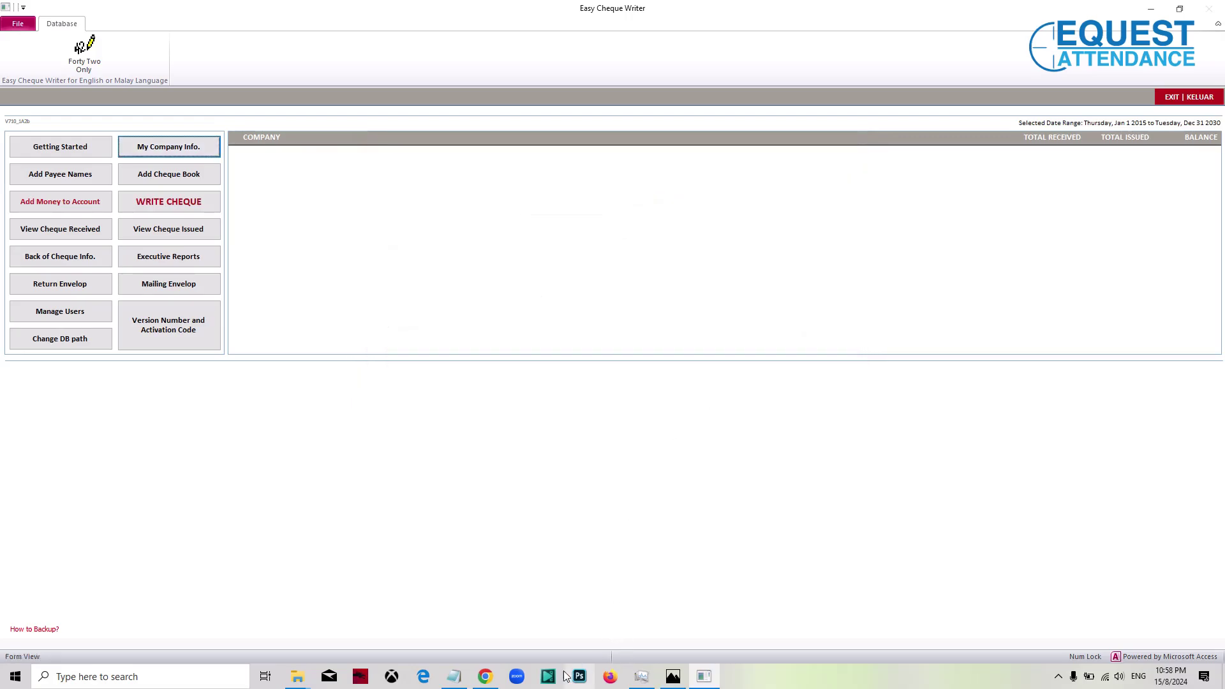
# Step: Write a new Notepad line 'Step 02 - Add Money To Account (Opening Account)'
pyautogui.click(464, 679)
pyautogui.press('Return')
pyautogui.write('Step')
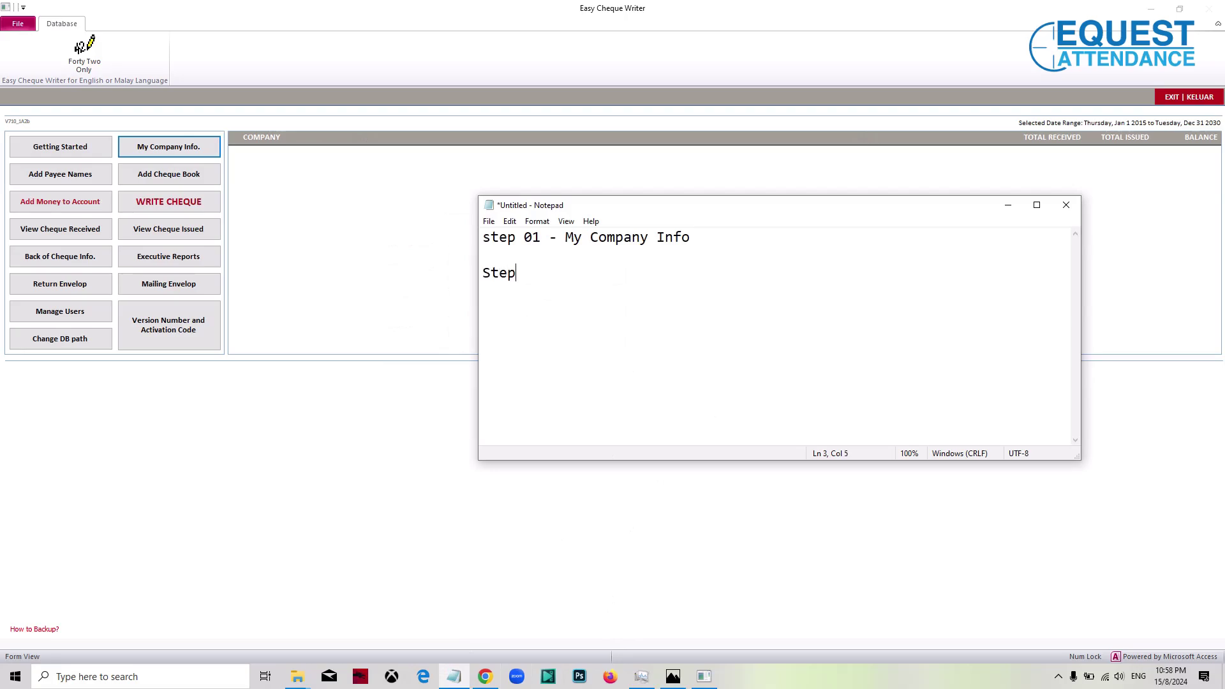
pyautogui.write(' 02 - Add Money To Account (Opening')
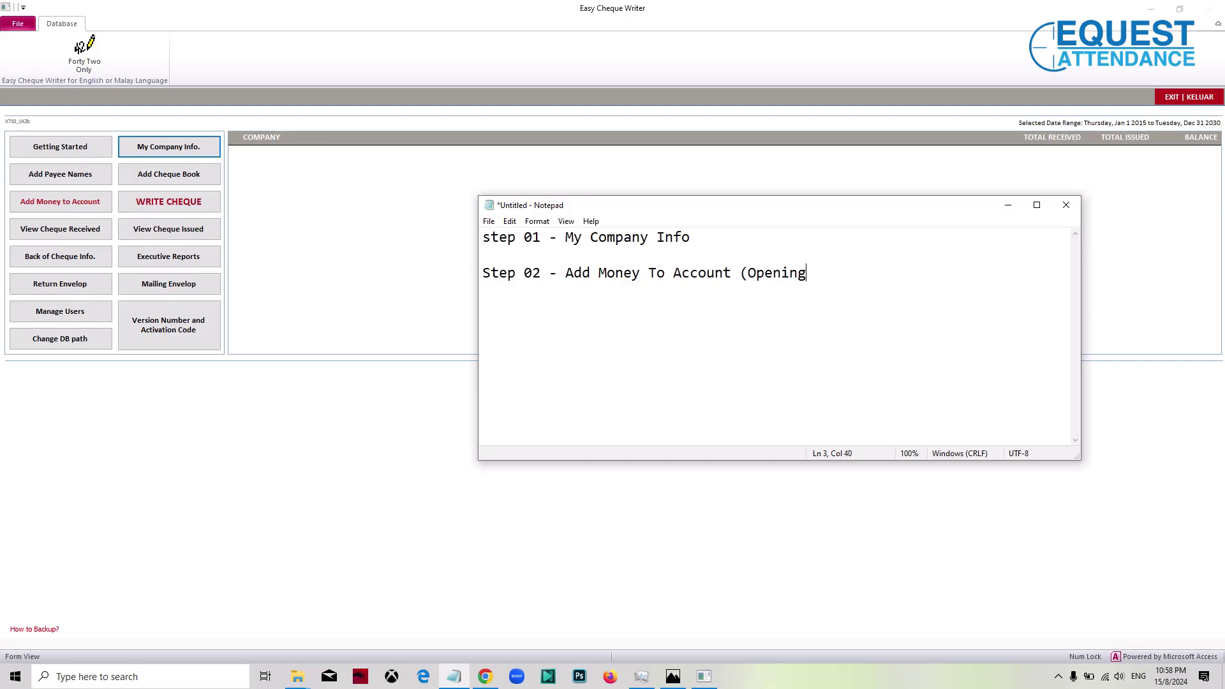
pyautogui.write(' Account')
pyautogui.press('BackSpace')
pyautogui.press('BackSpace')
pyautogui.write('nt)')
pyautogui.click(322, 265)
# Step: Start a money-received entry dated 15/8/2024
pyautogui.click(89, 205)
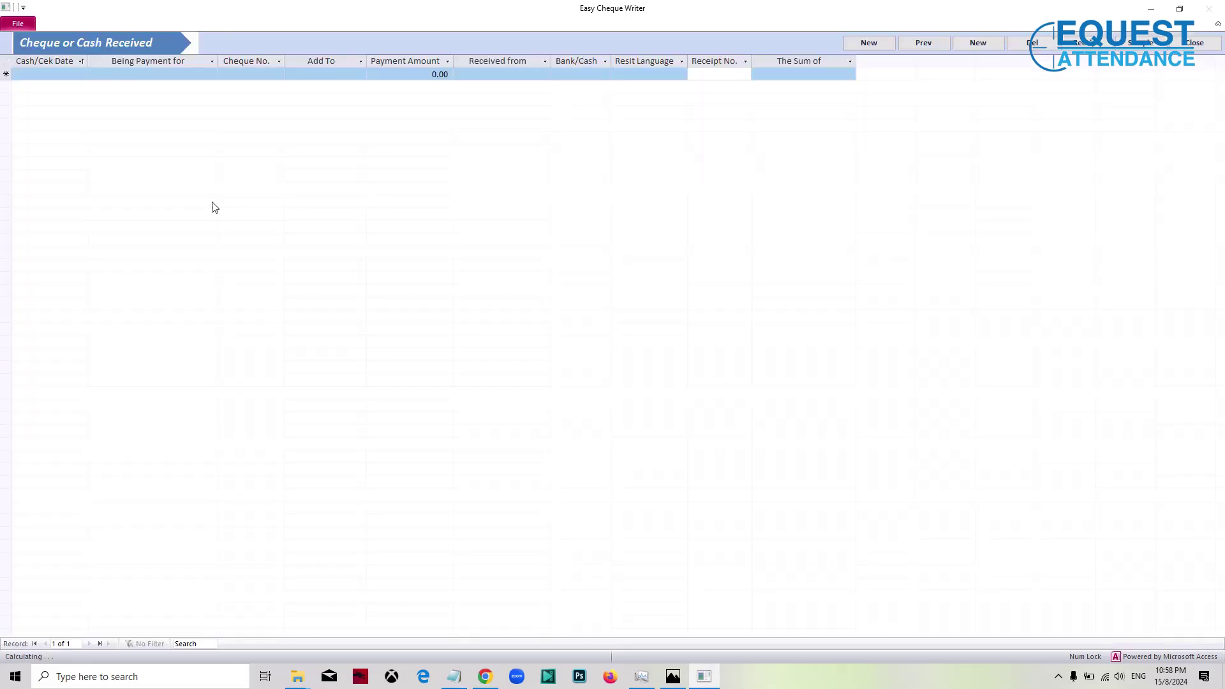
pyautogui.click(66, 76)
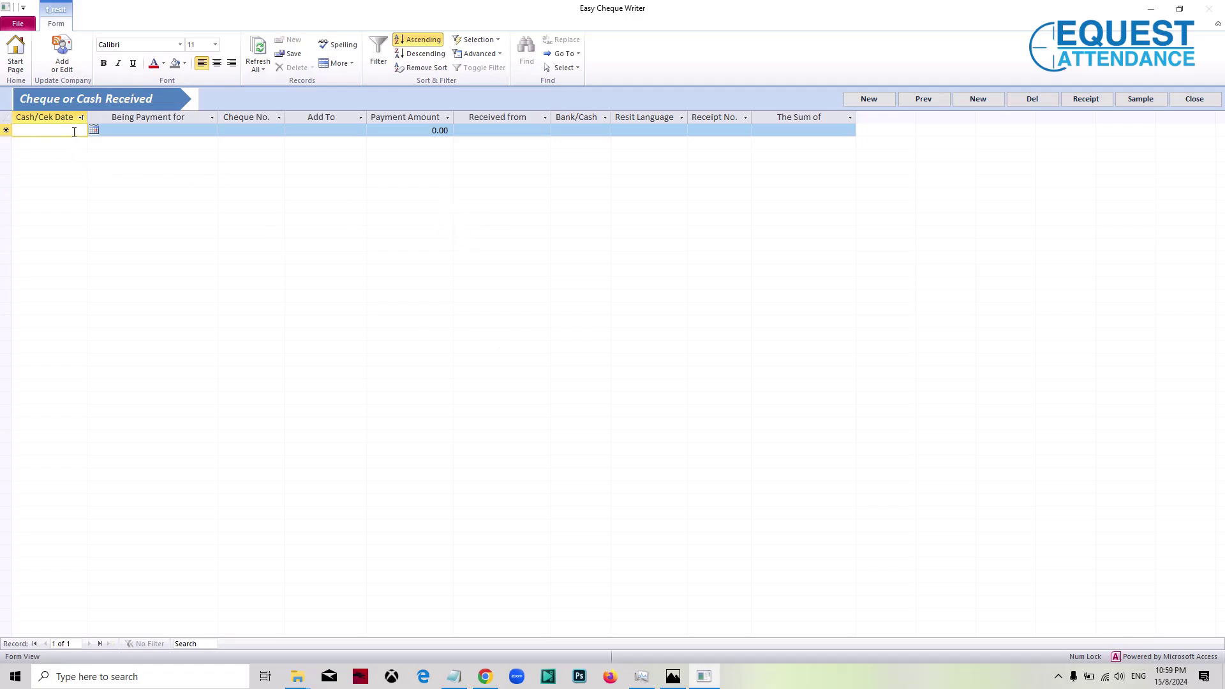
pyautogui.click(94, 131)
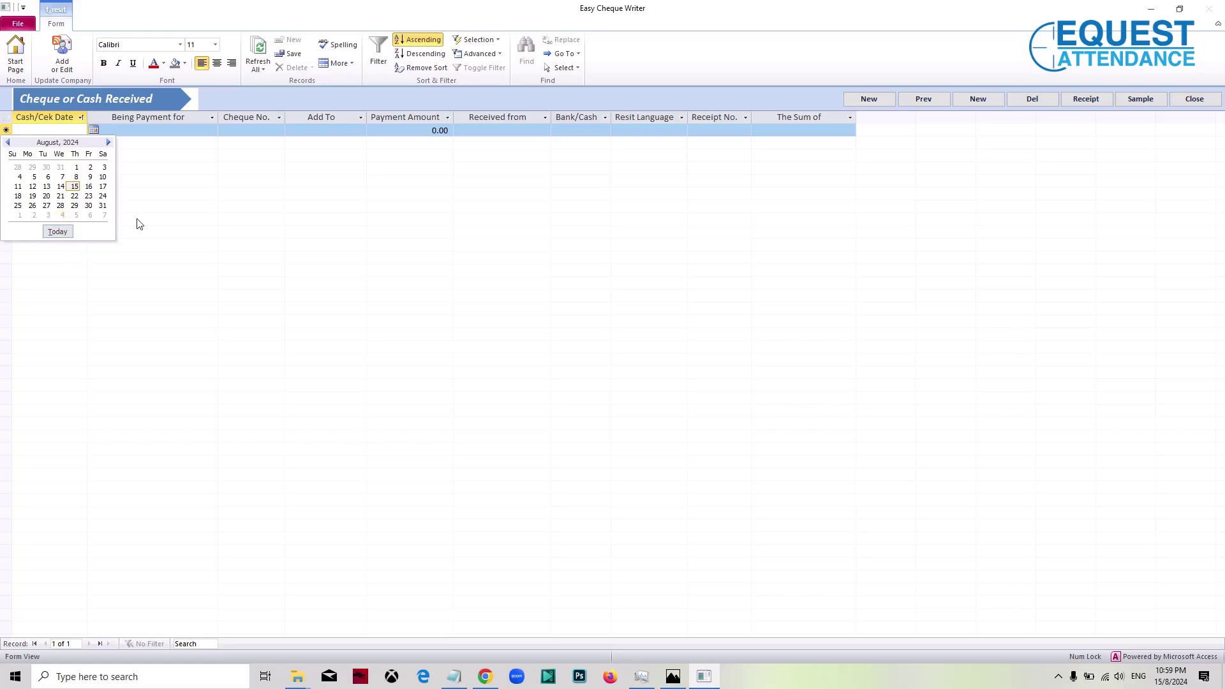
pyautogui.click(57, 232)
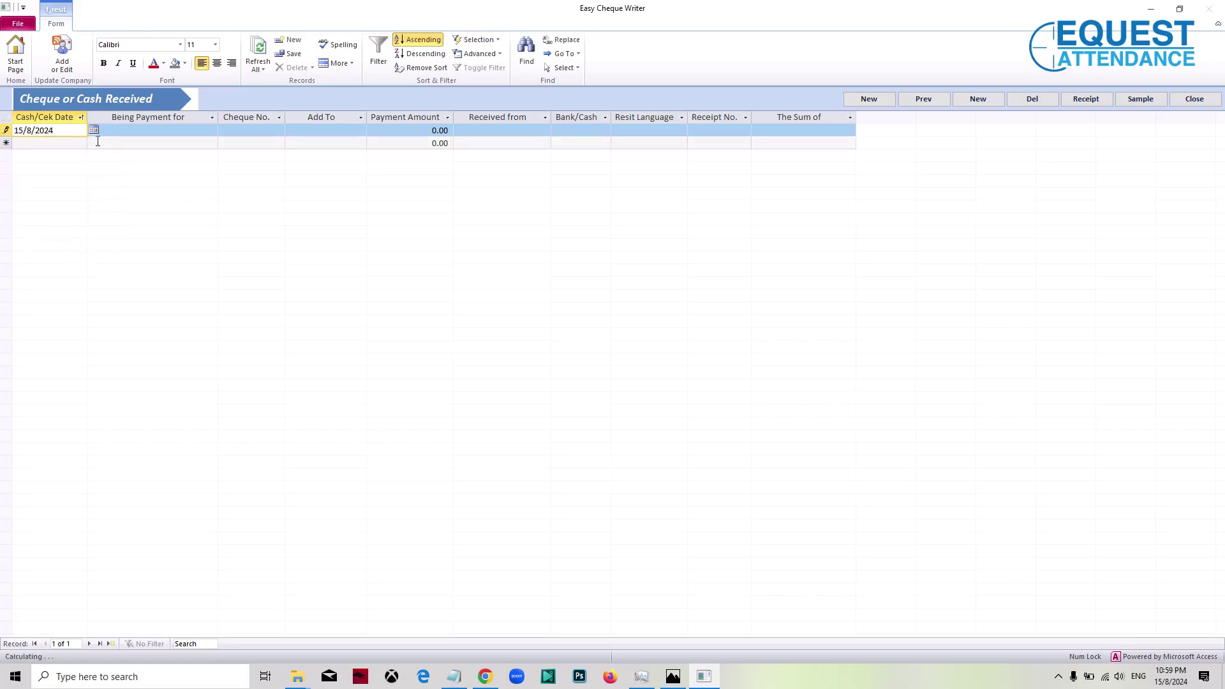
# Step: Set Being Payment for to 'N/A (None Available)' and Cheque No. to N/A
pyautogui.click(118, 130)
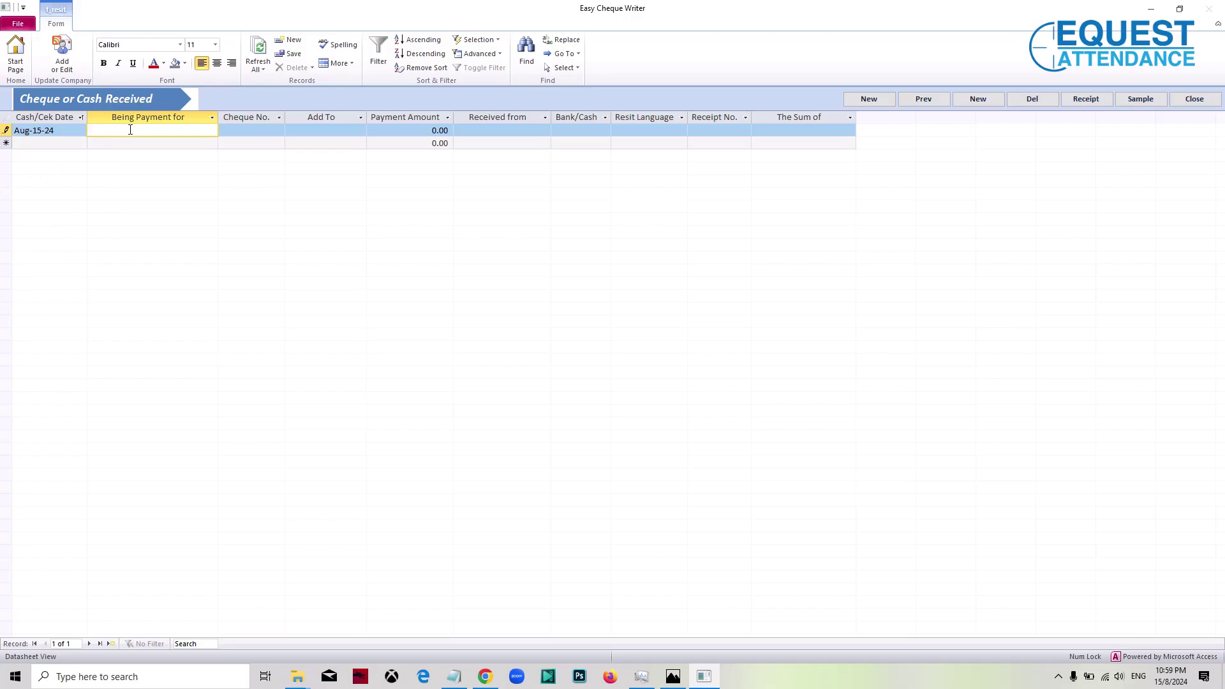
pyautogui.write('Bla')
pyautogui.press('BackSpace')
pyautogui.press('BackSpace')
pyautogui.write('N')
pyautogui.write('?')
pyautogui.press('BackSpace')
pyautogui.write('/A (None Avaible')
pyautogui.press('BackSpace')
pyautogui.press('BackSpace')
pyautogui.write('able)')
pyautogui.click(258, 130)
pyautogui.write('N/A')
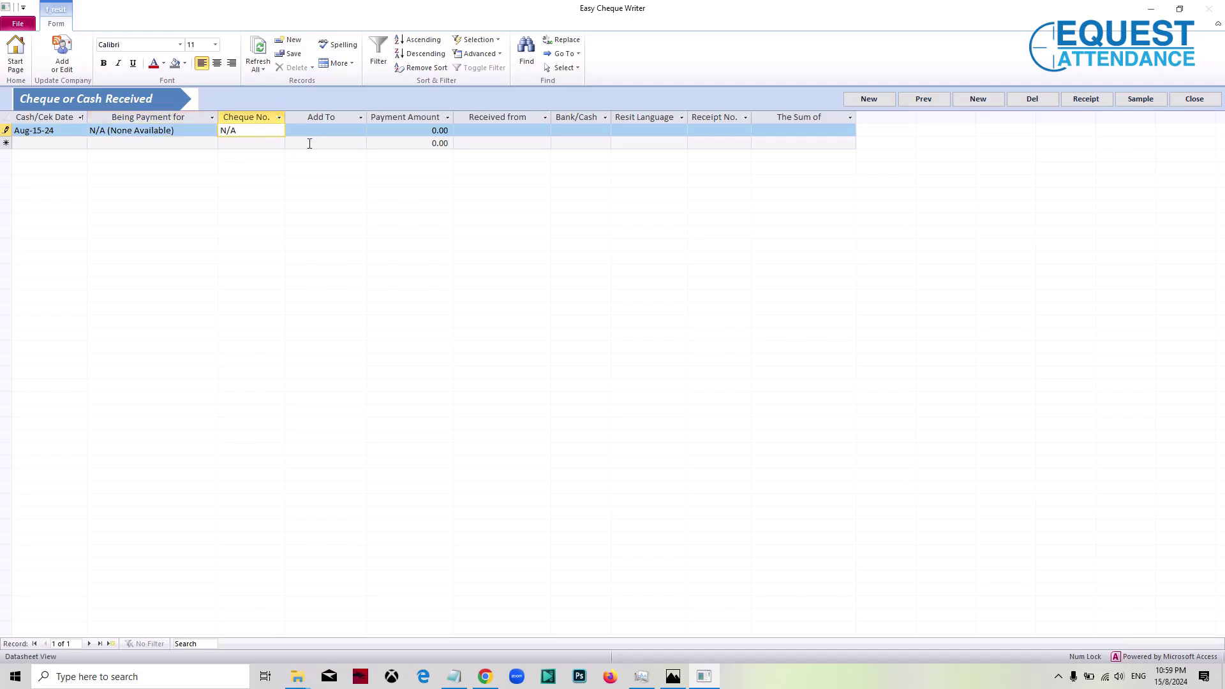
# Step: Choose MBB as the Add To account and keep the payment amount at 0.00
pyautogui.click(329, 131)
pyautogui.click(360, 132)
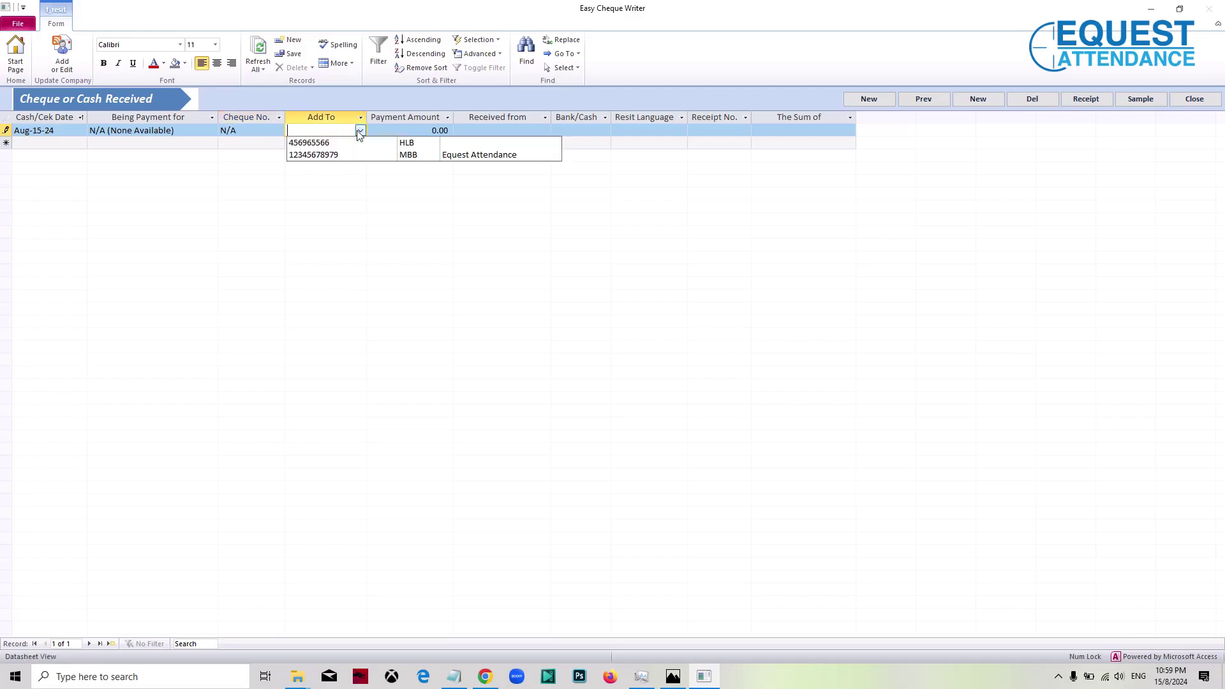
pyautogui.click(411, 155)
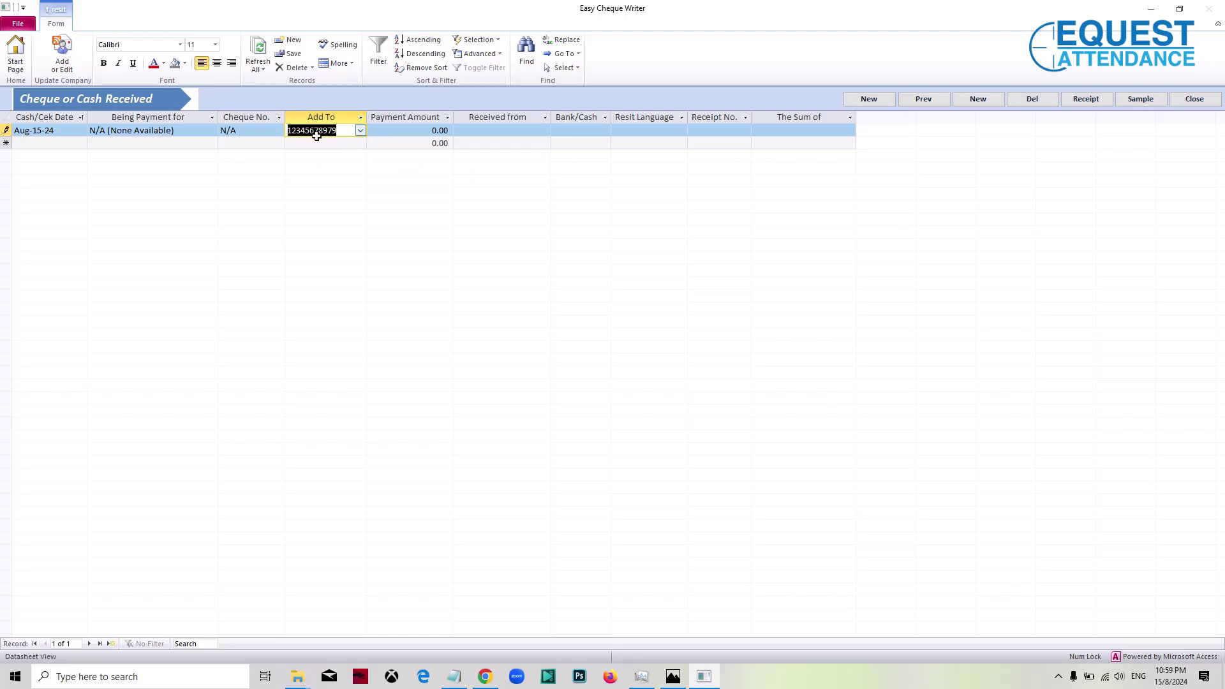
pyautogui.click(362, 132)
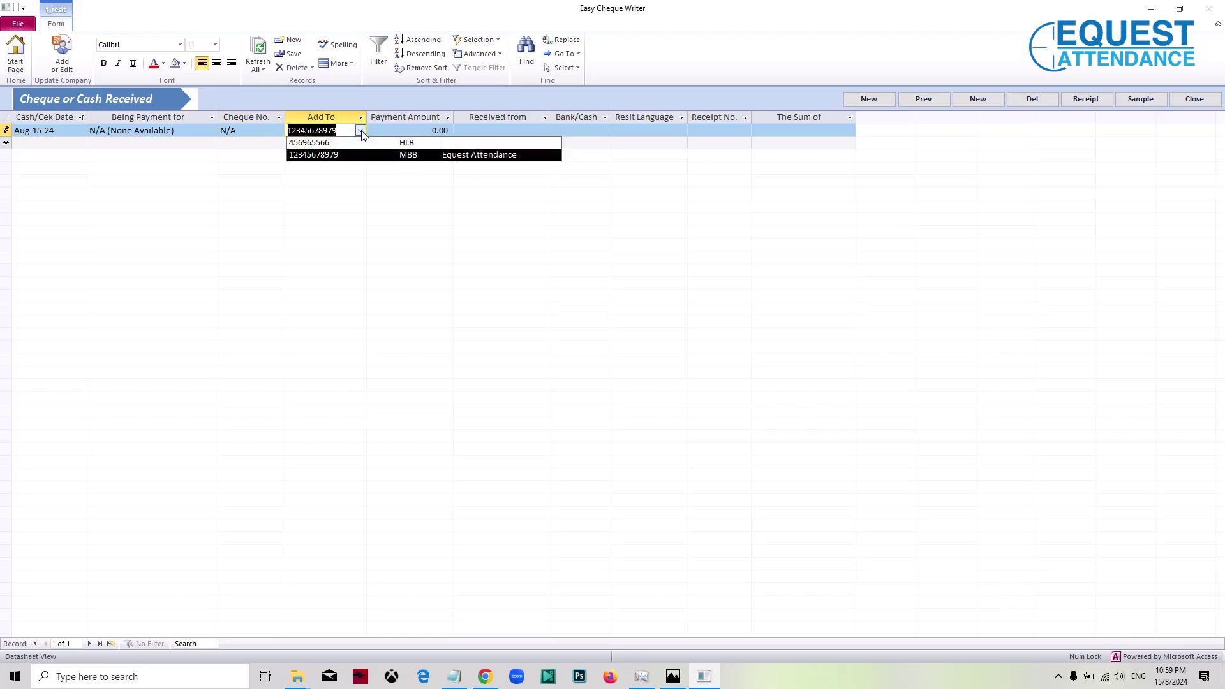
pyautogui.click(491, 163)
pyautogui.click(435, 130)
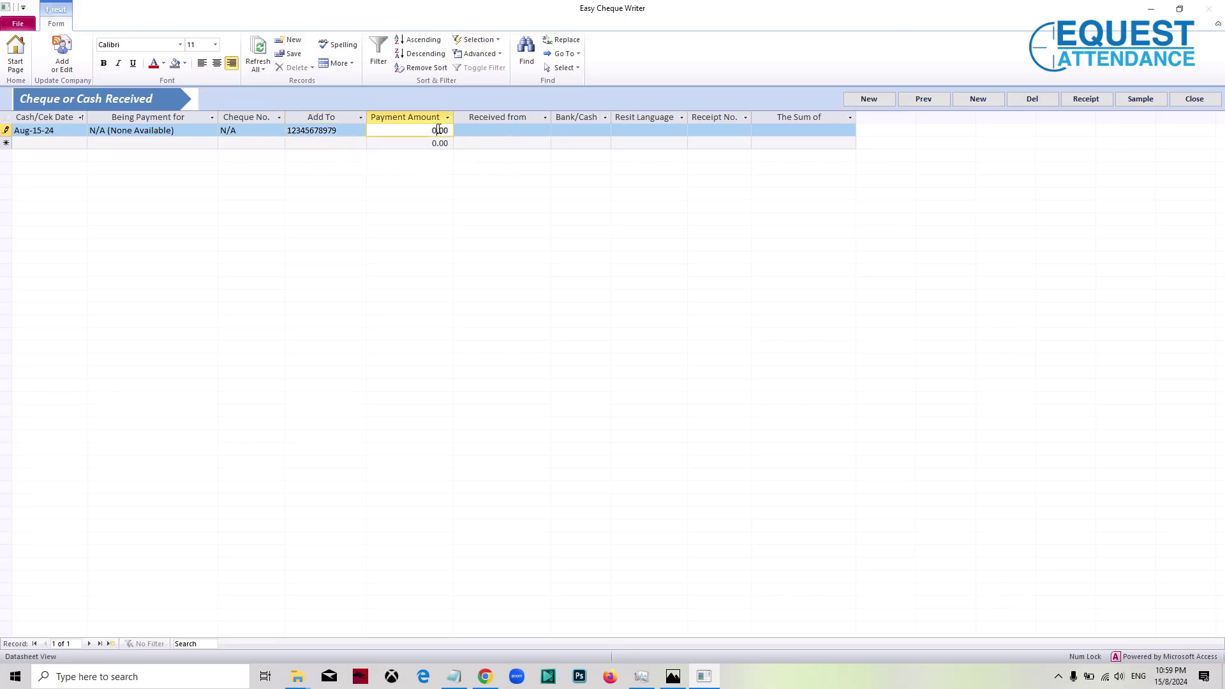
pyautogui.moveTo(429, 130); pyautogui.dragTo(452, 131)
# Step: Set Received from to N/A, Bank/Cash to MBB, and receipt language to English
pyautogui.click(493, 129)
pyautogui.write('N/A')
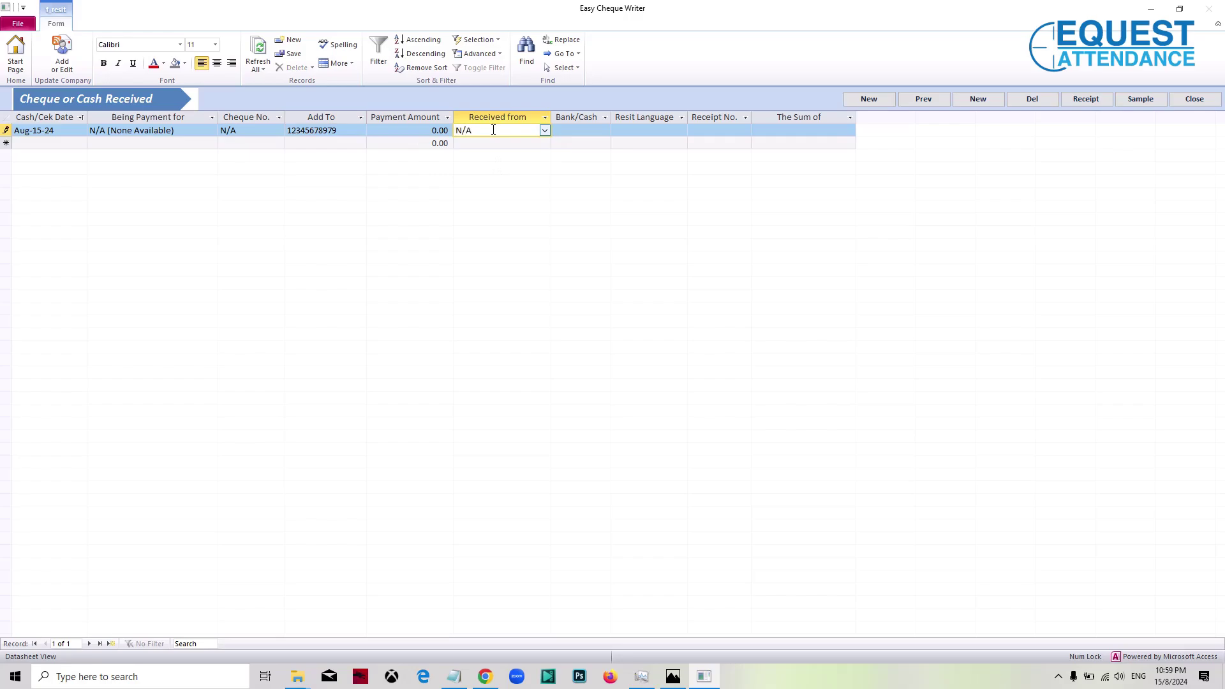
pyautogui.click(577, 132)
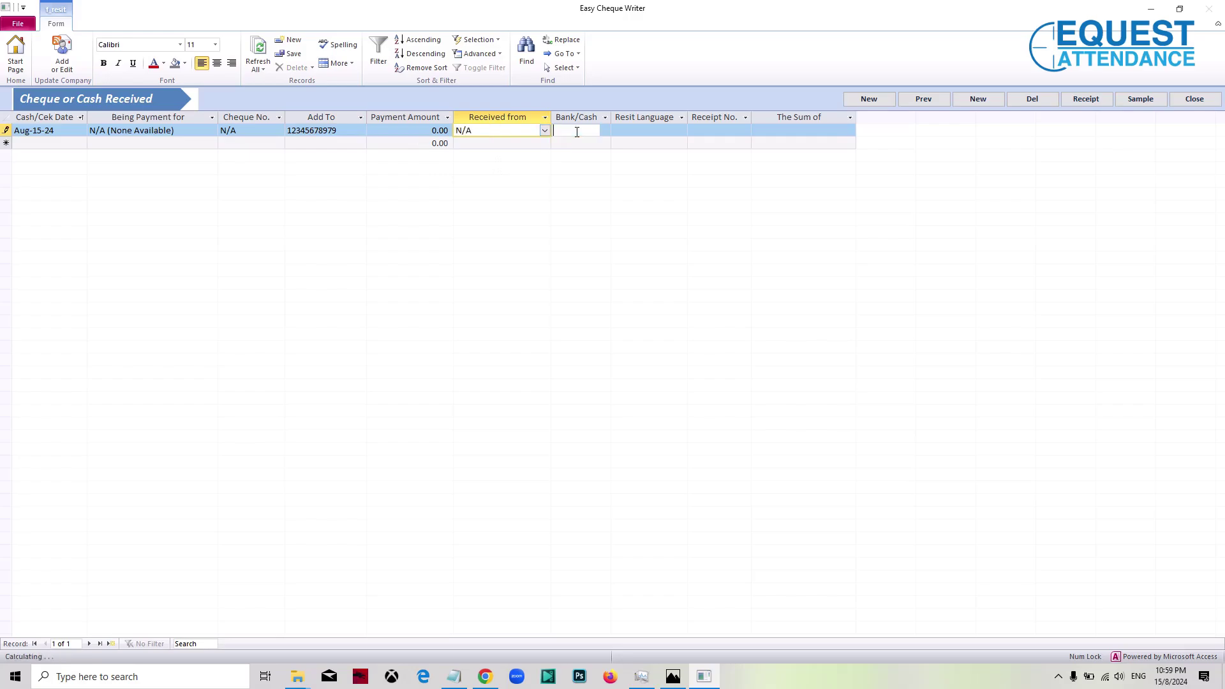
pyautogui.write('MBB')
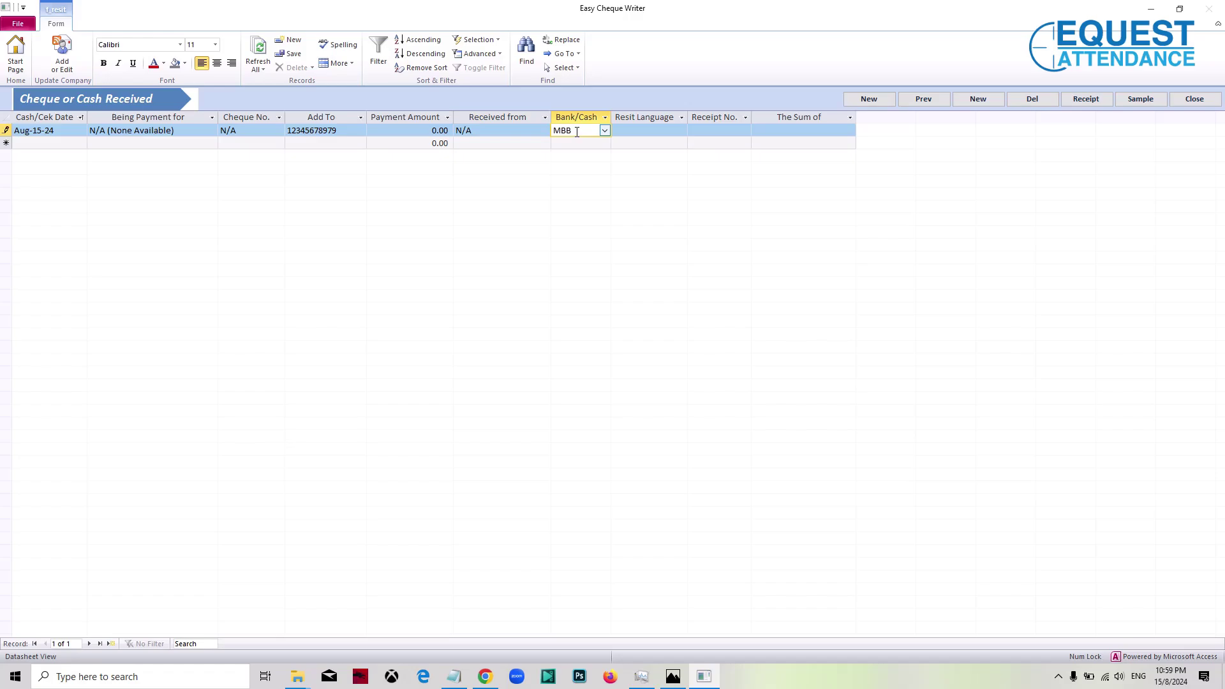
pyautogui.click(678, 129)
pyautogui.click(680, 130)
pyautogui.click(673, 146)
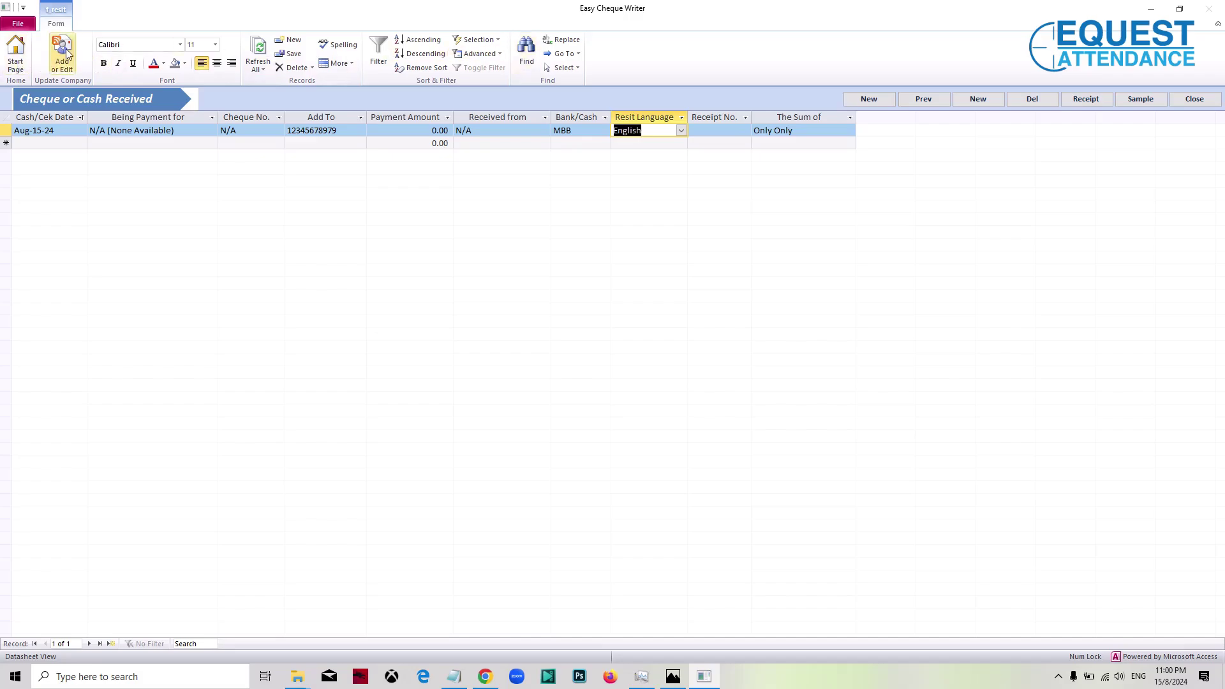
pyautogui.click(16, 56)
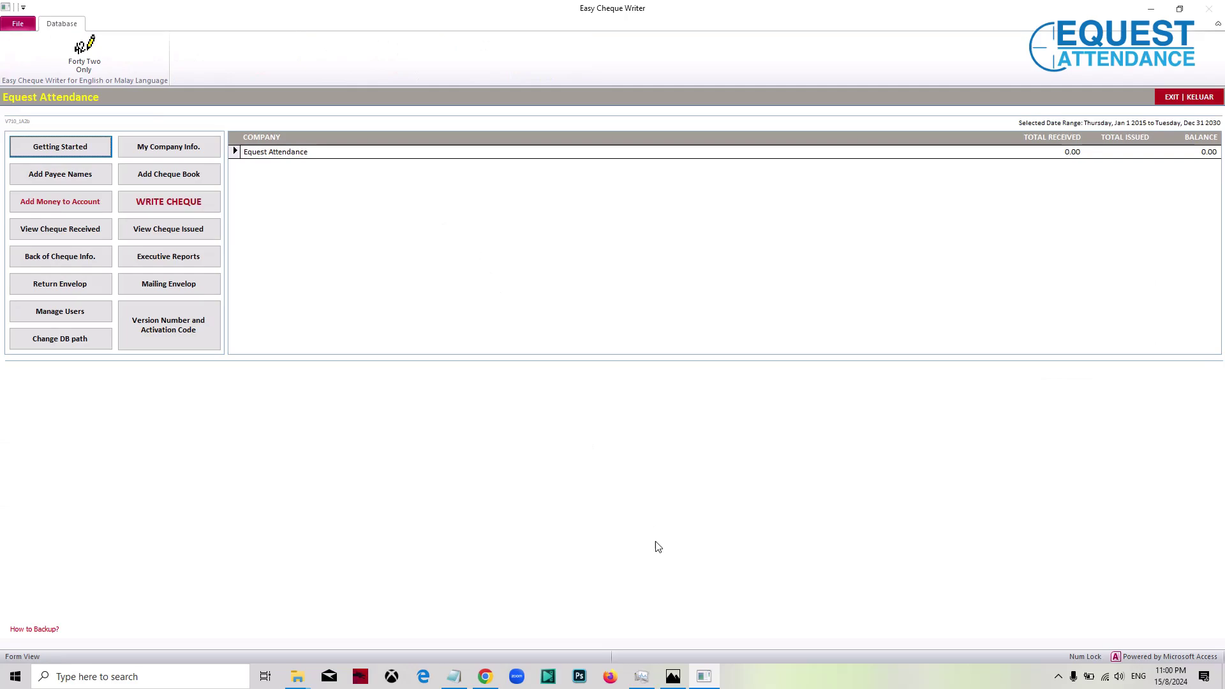
# Step: Add a third Notepad line 'Step 03 - Add Cheque Book'
pyautogui.click(454, 676)
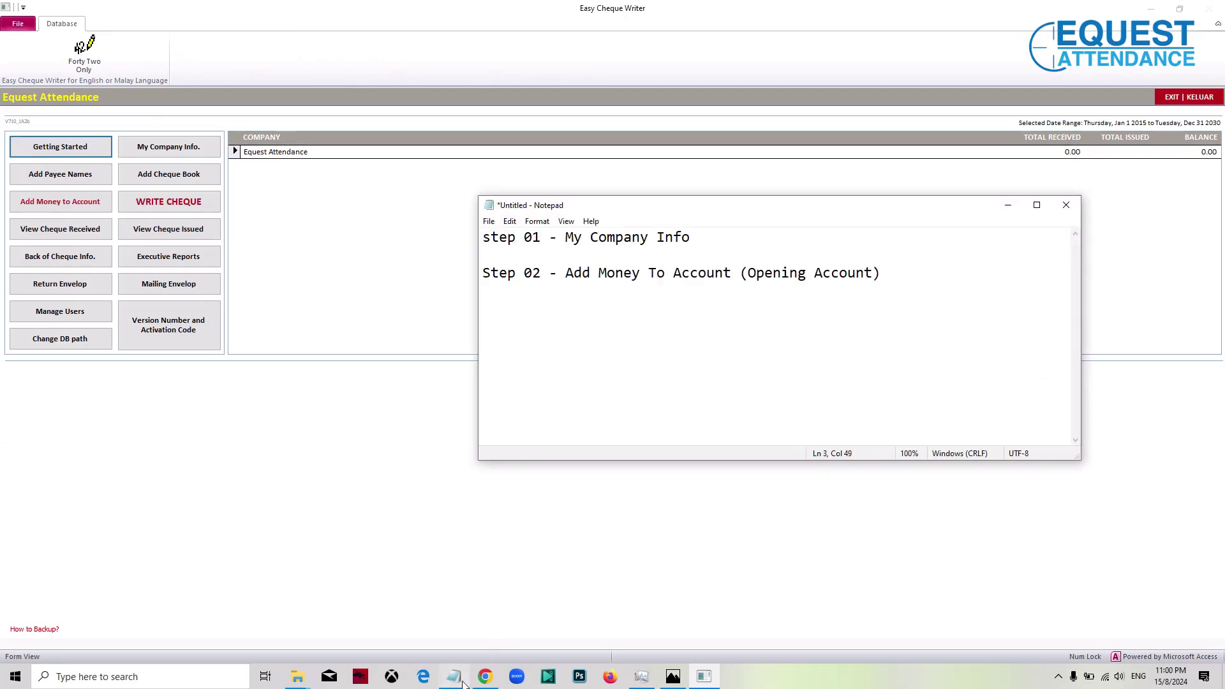
pyautogui.press('Return')
pyautogui.press('Return')
pyautogui.write('S')
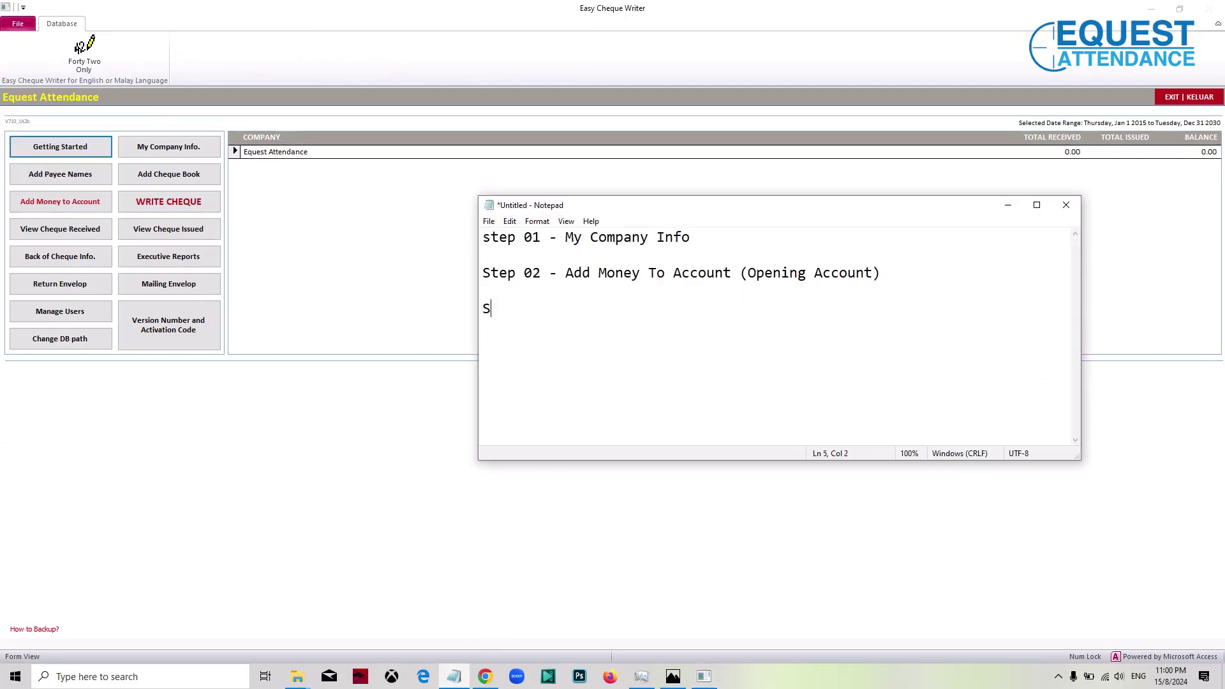
pyautogui.write('tep 03 - Add Cheque Book')
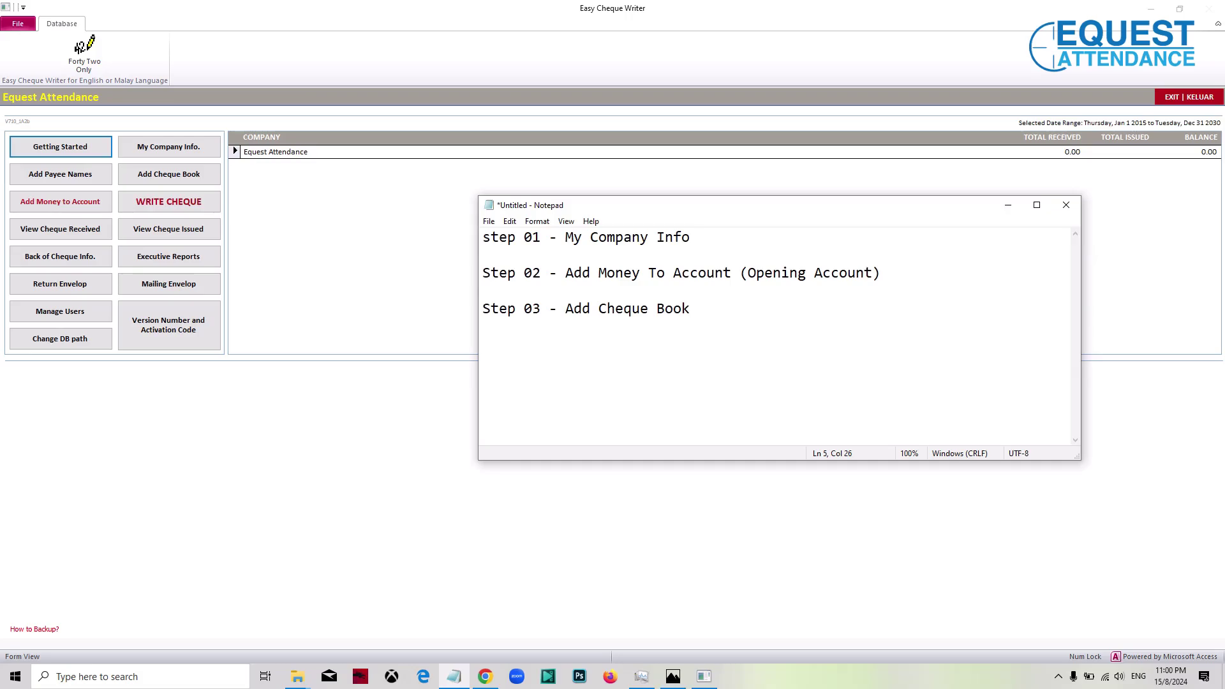
pyautogui.click(339, 214)
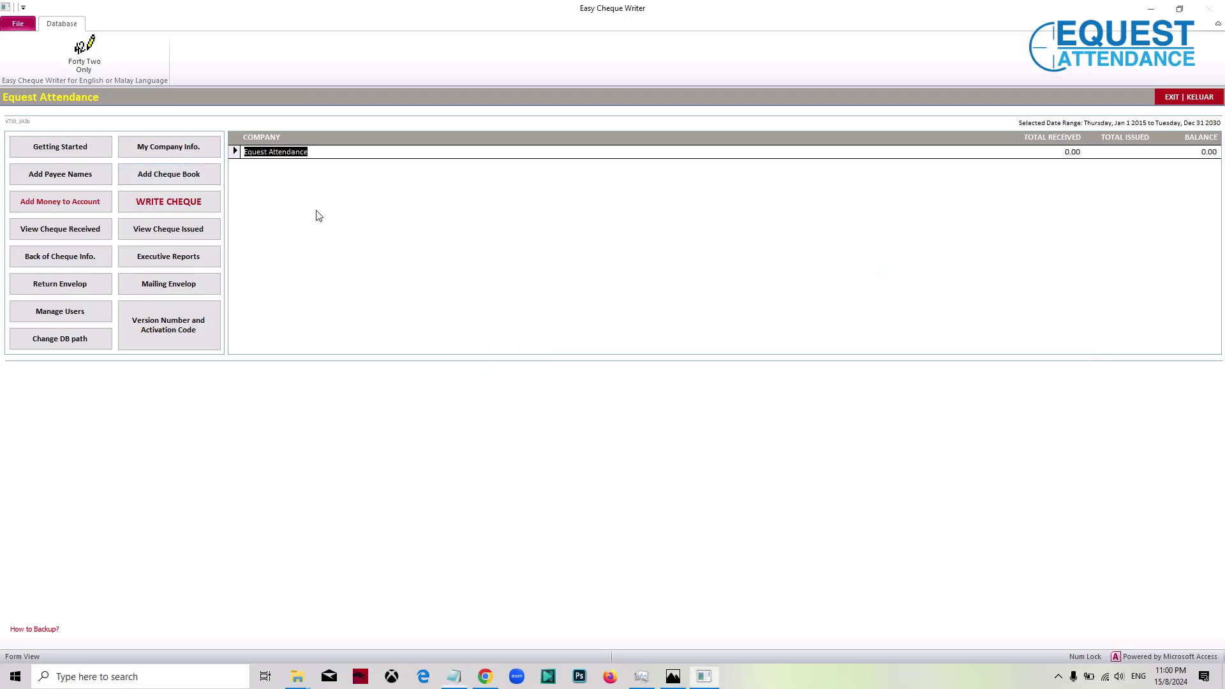
# Step: Select the MBB account and enter cheque numbers 000001 to 000010
pyautogui.click(185, 179)
pyautogui.click(608, 237)
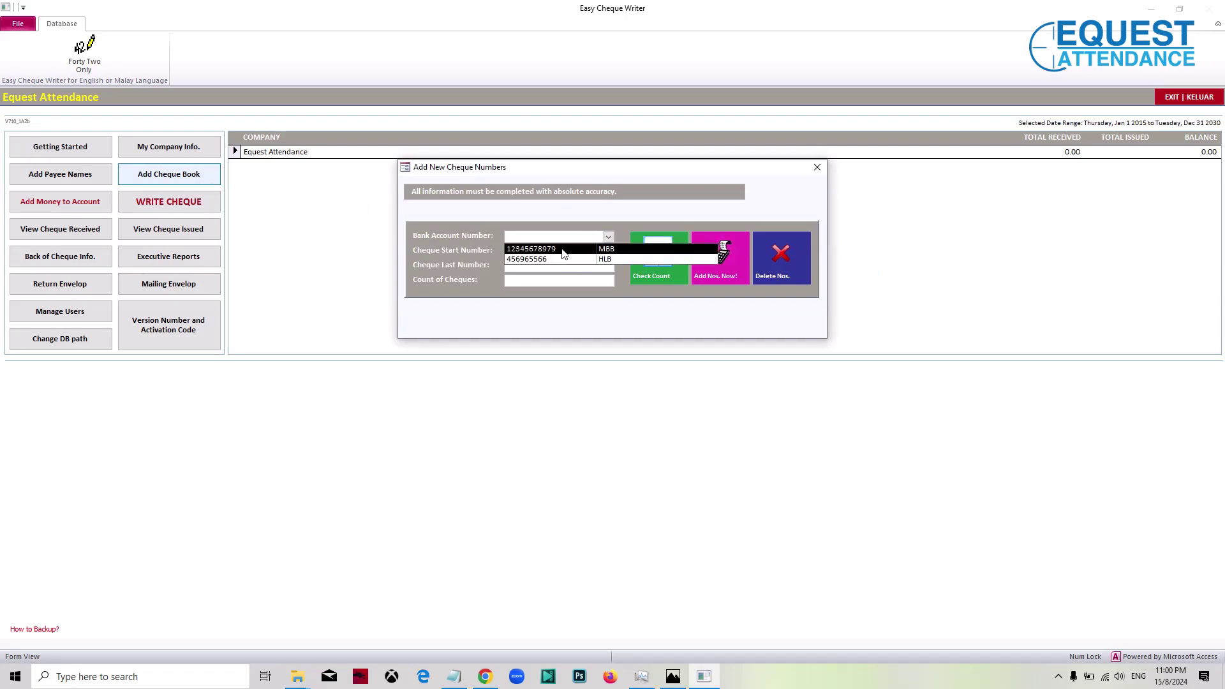
pyautogui.click(563, 250)
pyautogui.click(563, 249)
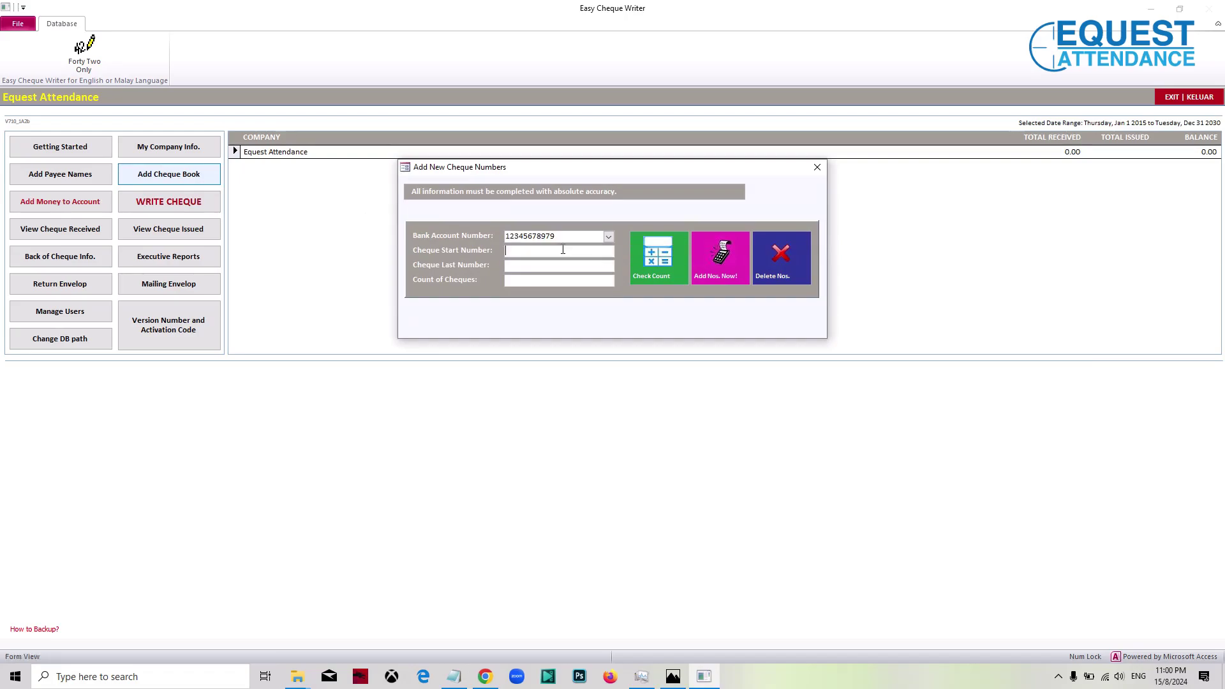
pyautogui.write('000001')
pyautogui.click(542, 265)
pyautogui.write('0000')
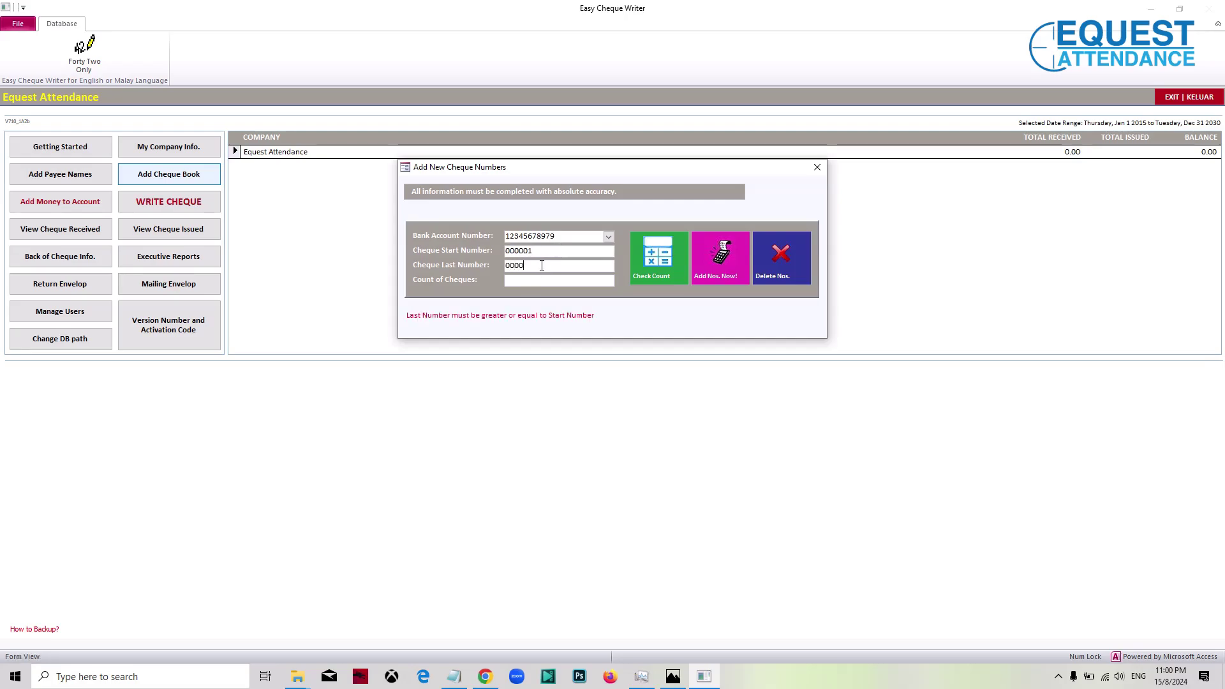
pyautogui.write('10')
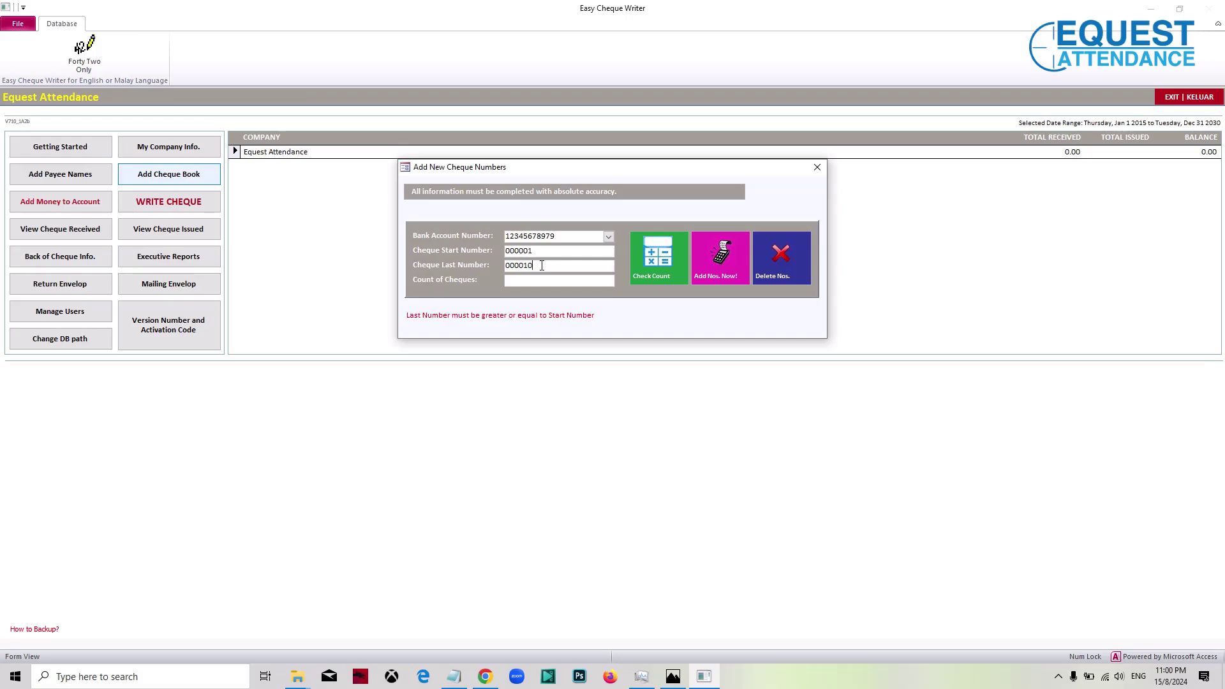
# Step: Check the count of 10 cheques, add and confirm the numbers, and close the form
pyautogui.click(656, 257)
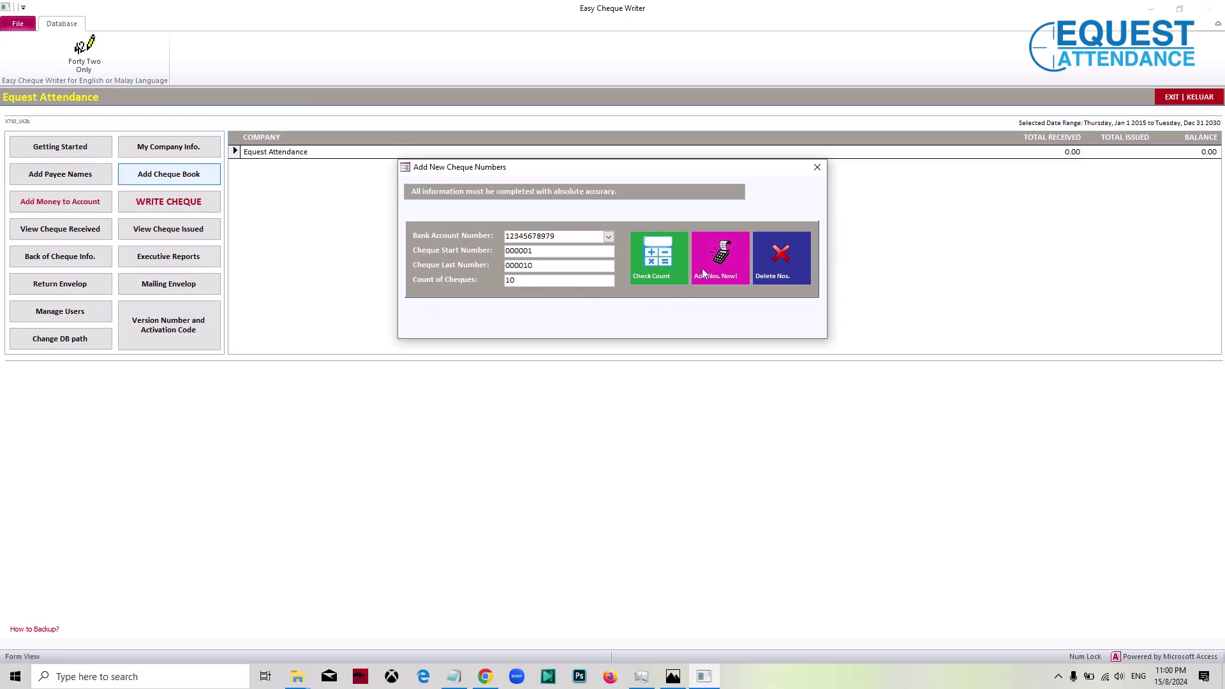
pyautogui.click(721, 260)
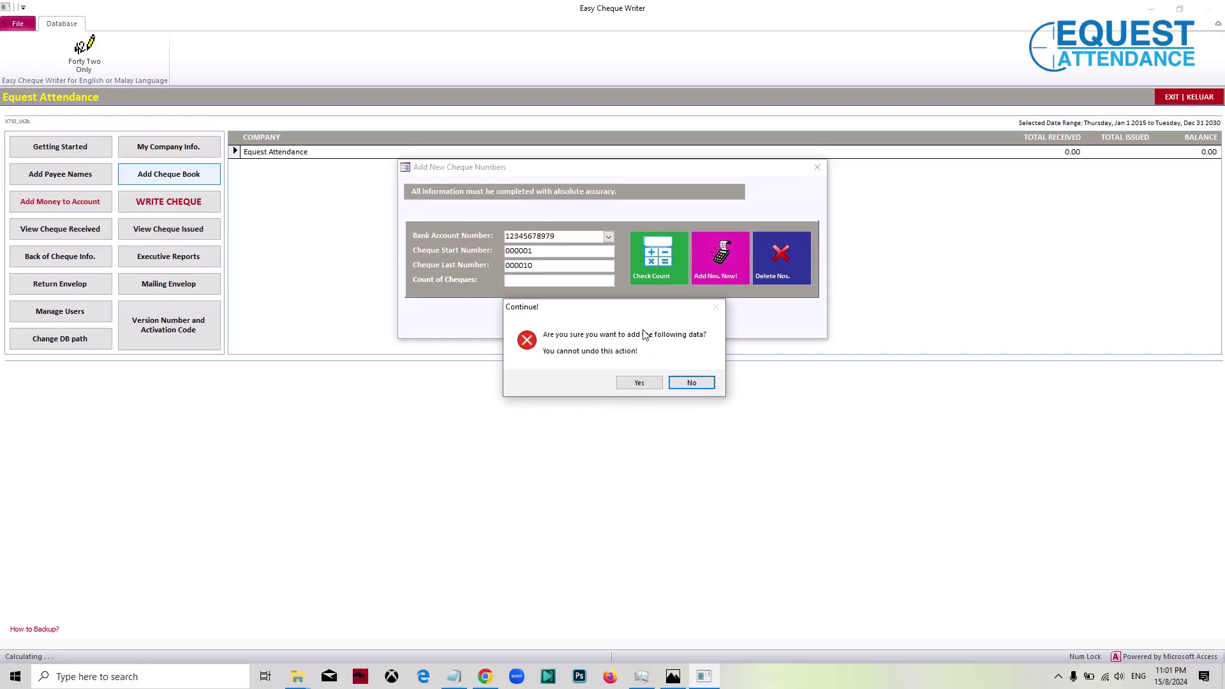
pyautogui.click(639, 384)
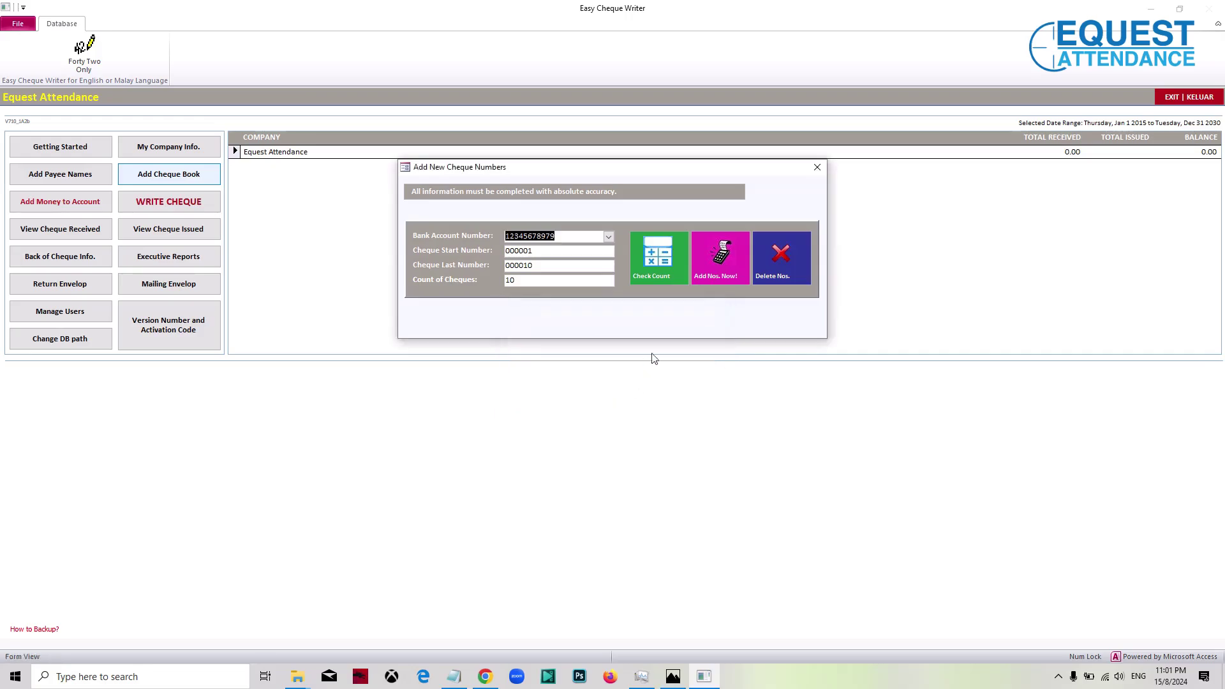
pyautogui.click(817, 168)
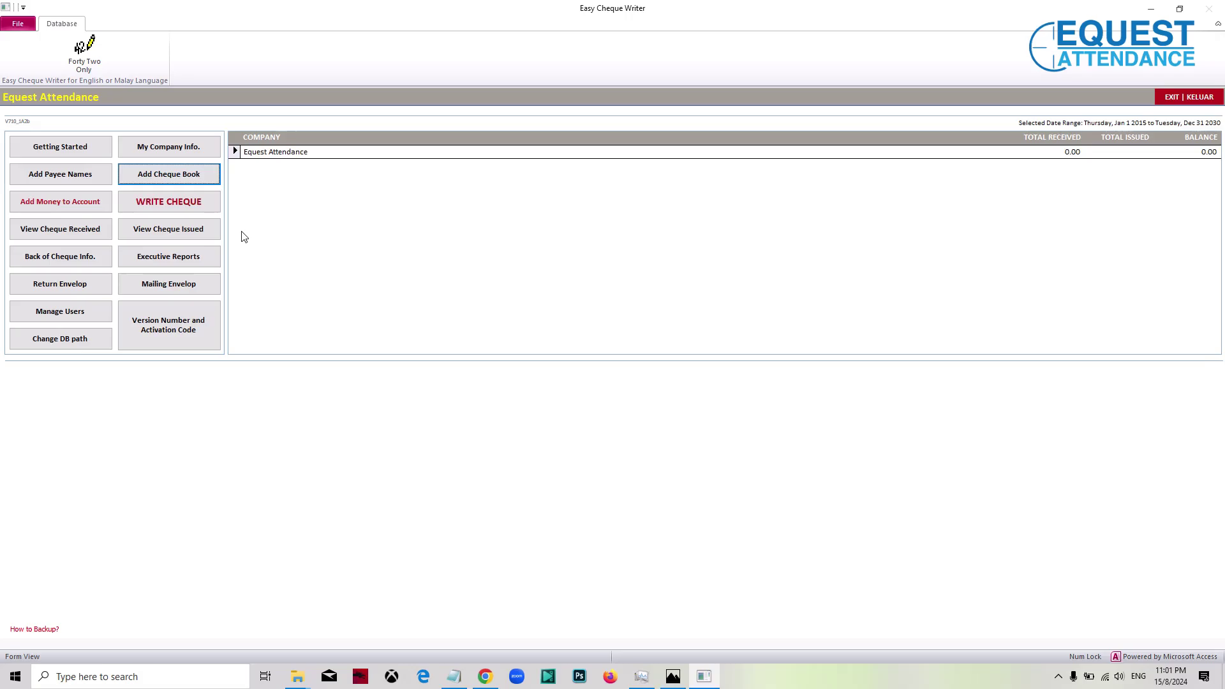
pyautogui.click(194, 203)
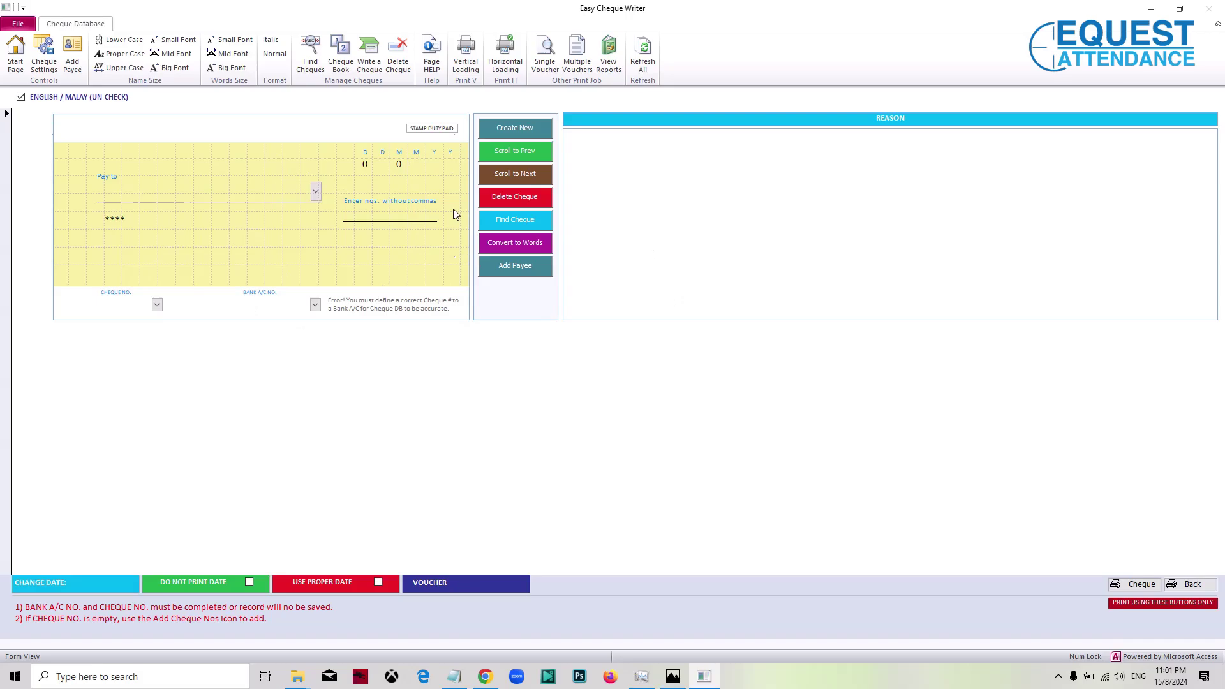
pyautogui.click(15, 54)
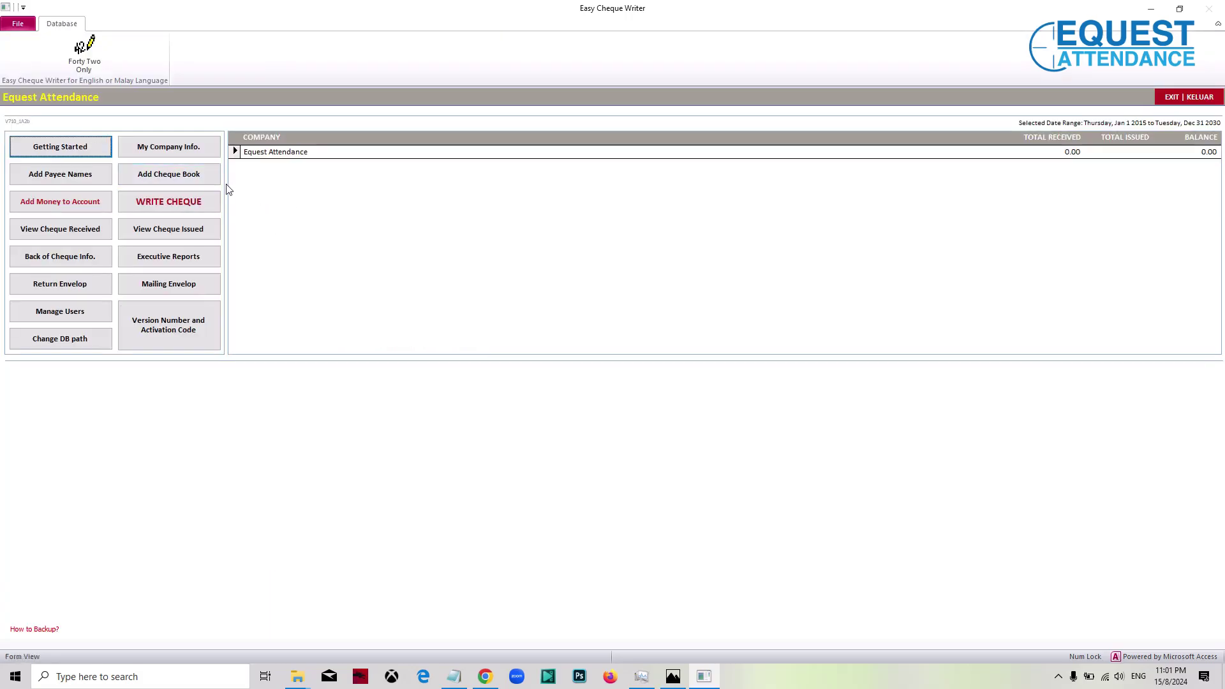